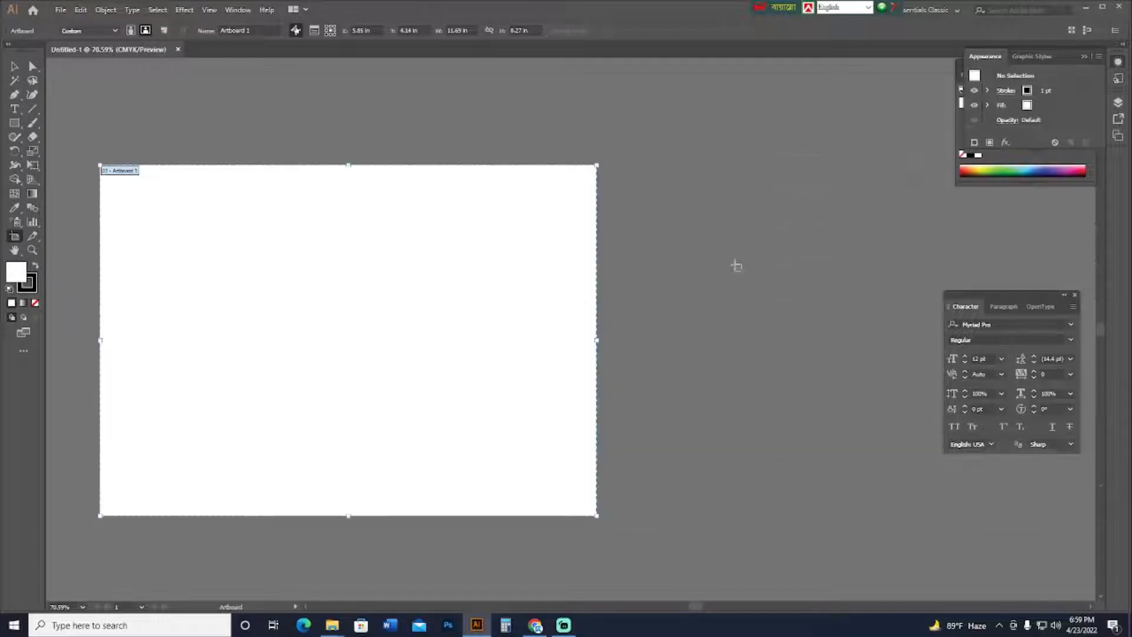
# - Add the point text "home delivery" on the artboard
pyautogui.click(14, 66)
pyautogui.moveTo(339, 294); pyautogui.dragTo(496, 323)
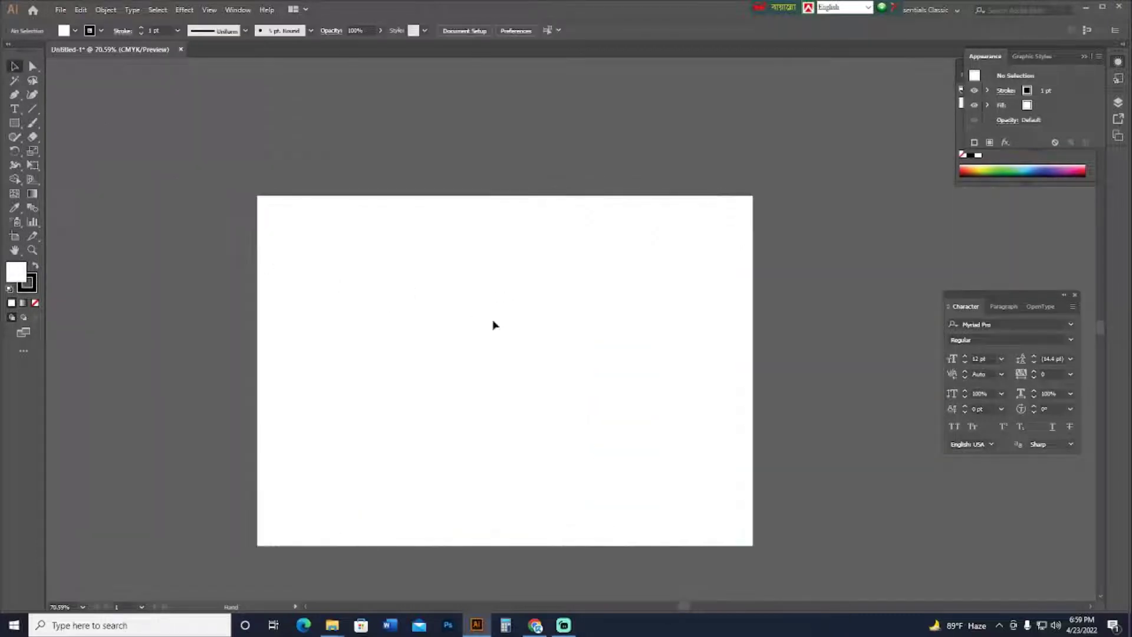
pyautogui.hotkey('ctrl', '+')
pyautogui.moveTo(522, 385); pyautogui.dragTo(559, 388)
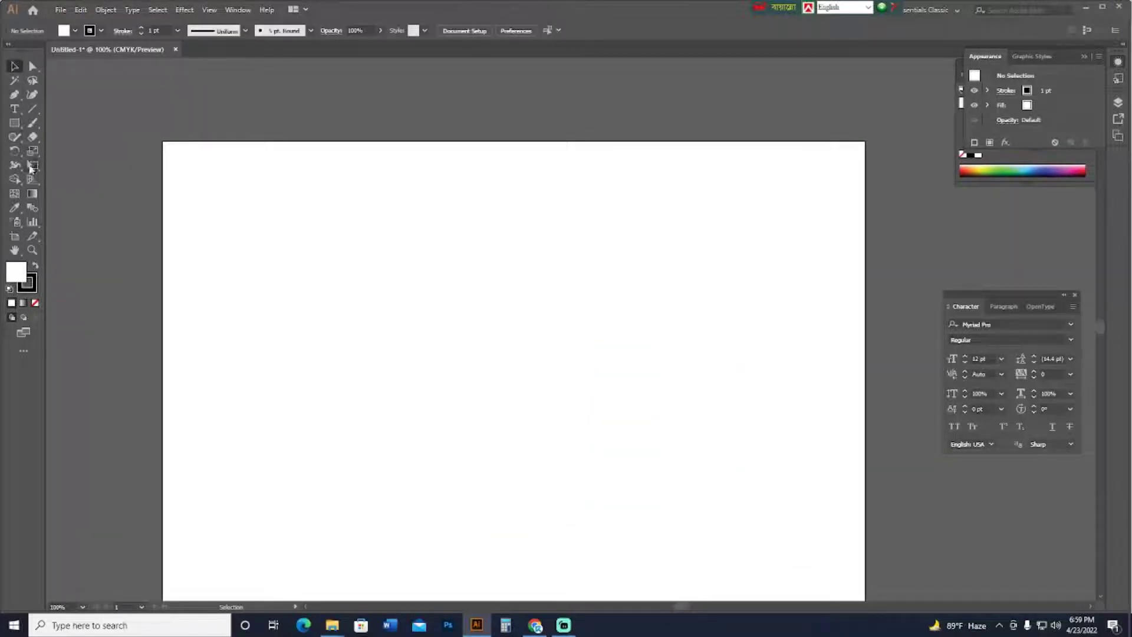
pyautogui.click(16, 109)
pyautogui.click(350, 323)
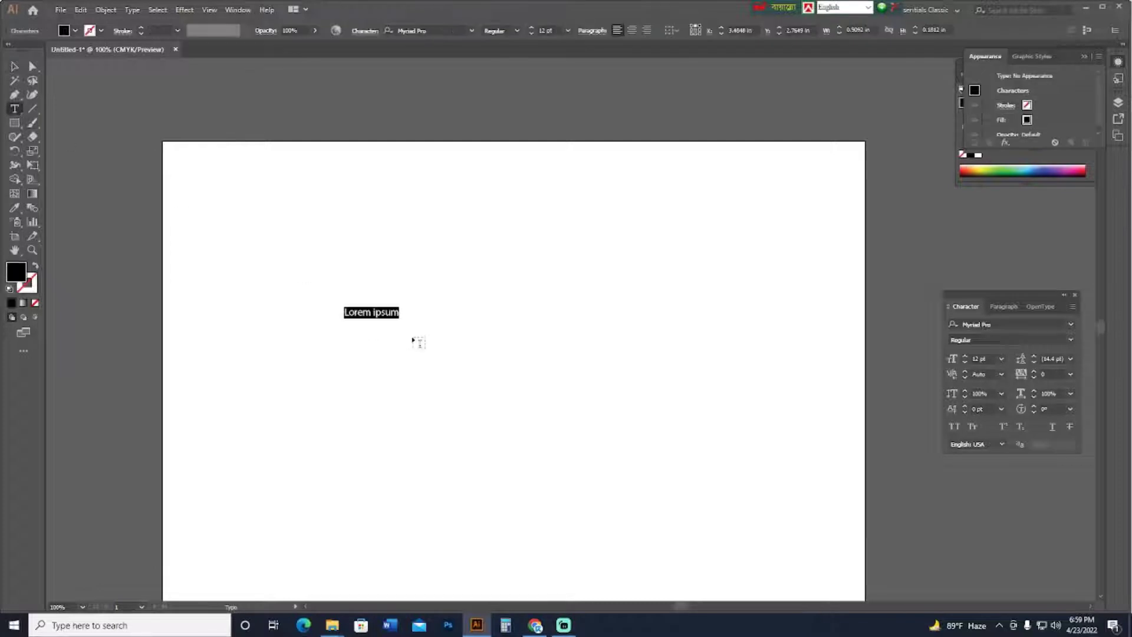
pyautogui.write('home delivery')
pyautogui.press('Escape')
# - Enlarge the "home delivery" text to about 123 pt and change its case to uppercase
pyautogui.moveTo(410, 322); pyautogui.dragTo(682, 475)
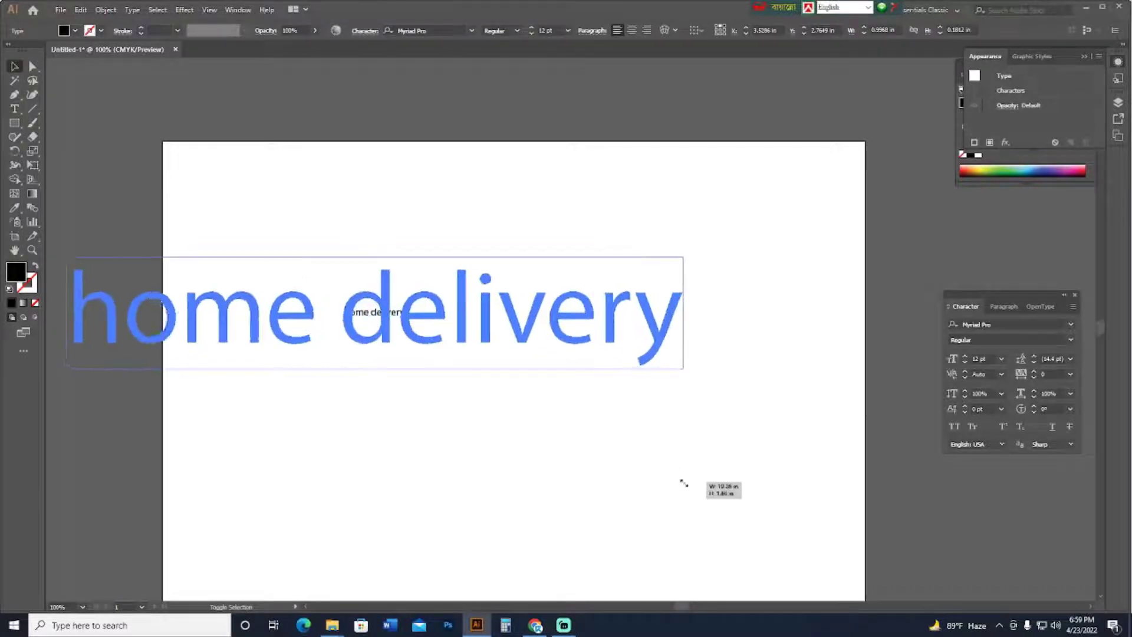
pyautogui.moveTo(437, 335); pyautogui.dragTo(518, 361)
pyautogui.click(132, 9)
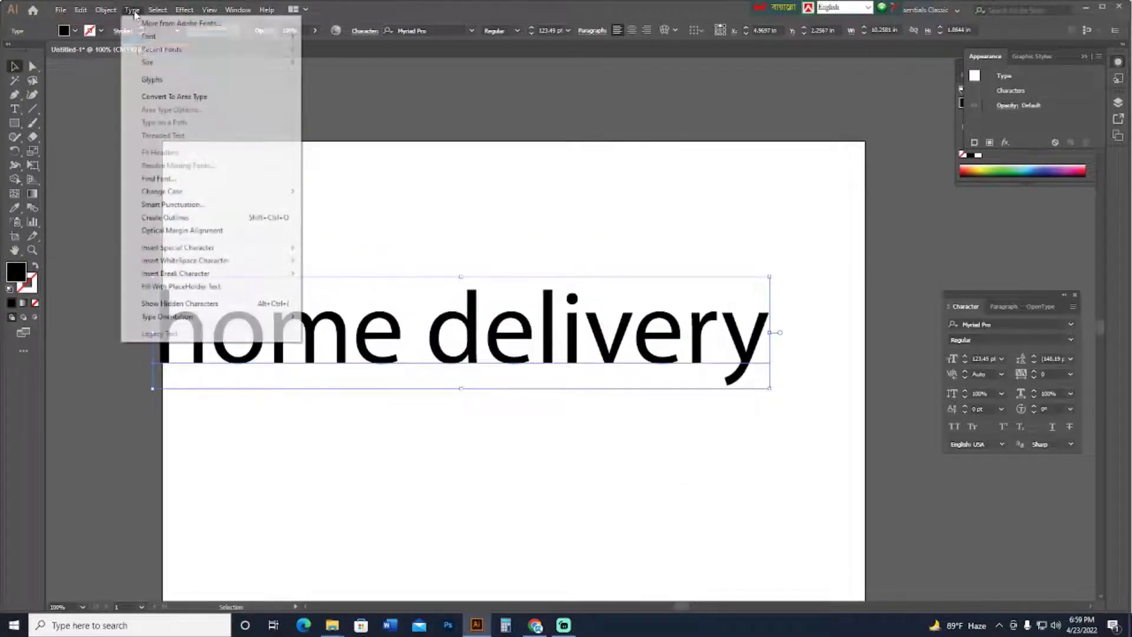
pyautogui.moveTo(230, 193)
pyautogui.click(337, 192)
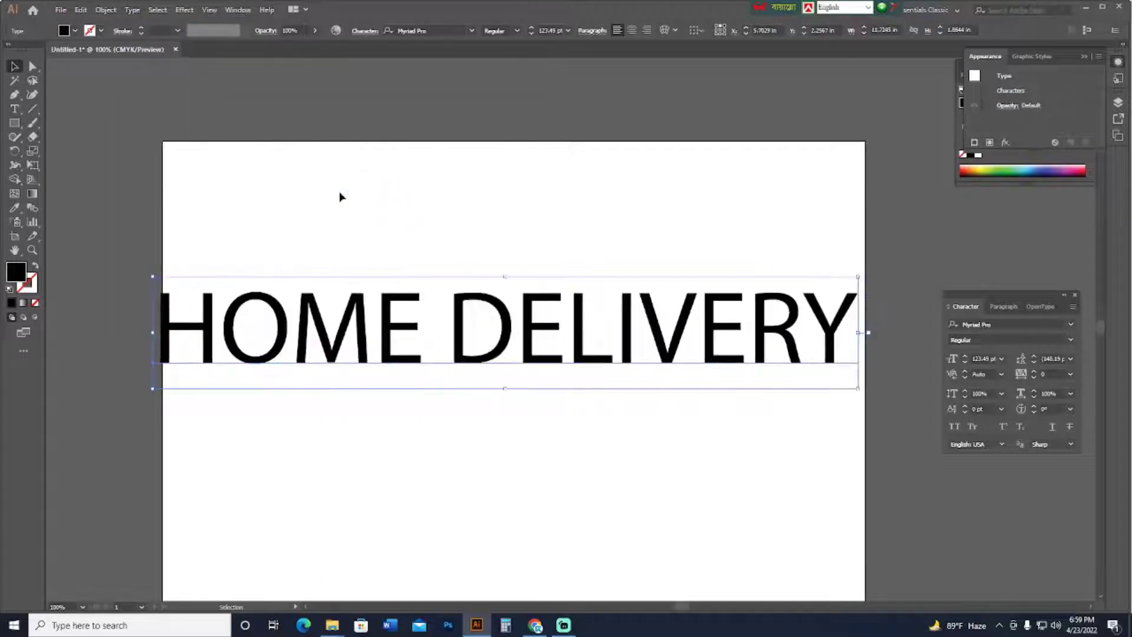
# - Break the text so DELIVERY sits on a second line under HOME, and move the block toward the artboard's centre
pyautogui.doubleClick(470, 325)
pyautogui.press('Return')
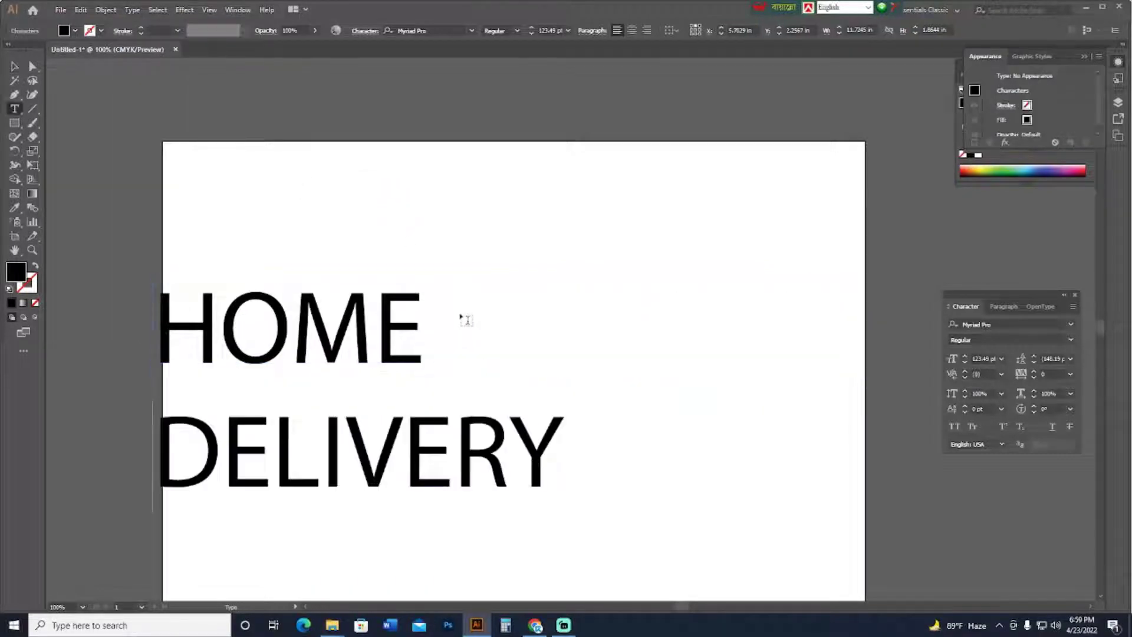
pyautogui.moveTo(390, 403); pyautogui.dragTo(562, 393)
# - Take the word DELIVERY out of the text block and paste it as a separate text object below HOME
pyautogui.click(518, 445)
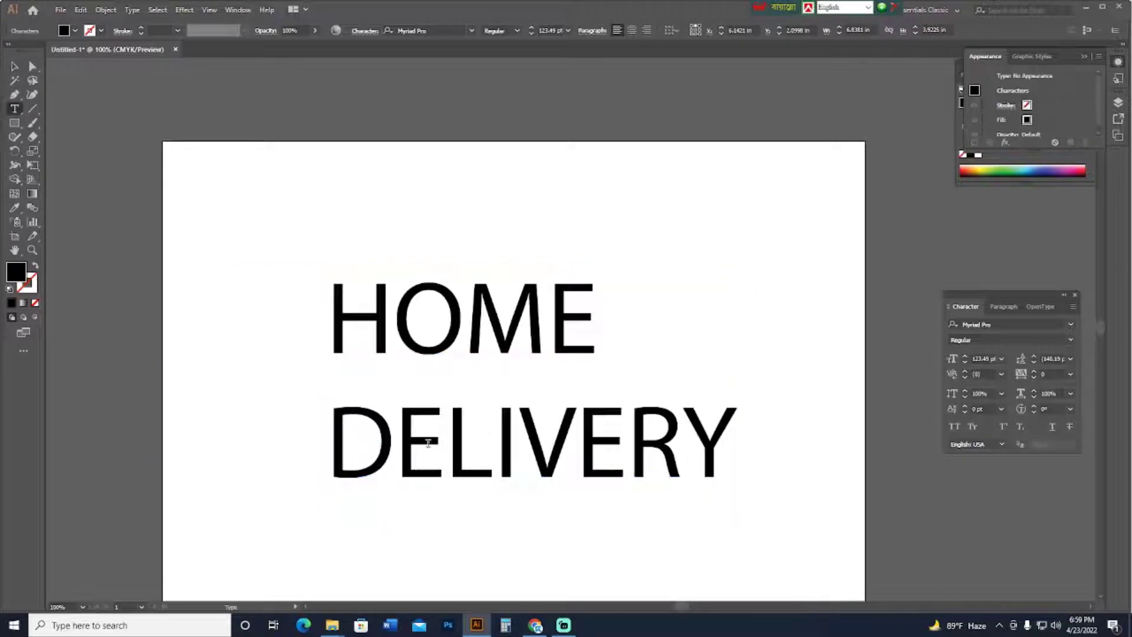
pyautogui.moveTo(323, 441); pyautogui.dragTo(742, 448)
pyautogui.hotkey('ctrl', 'c')
pyautogui.press('BackSpace')
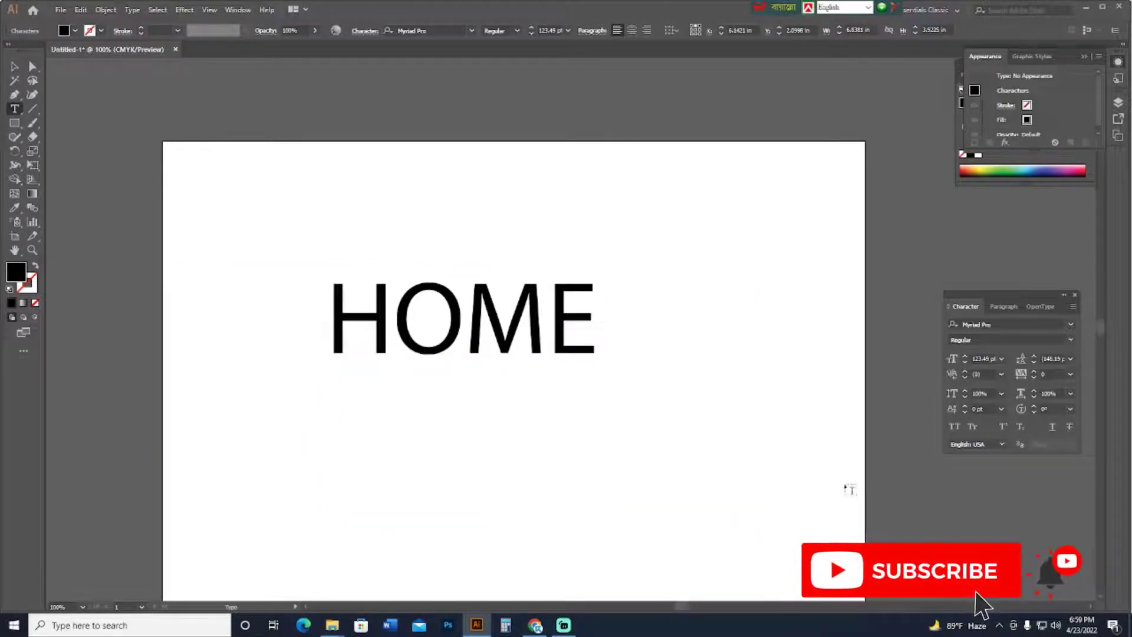
pyautogui.press('Escape')
pyautogui.click(843, 487)
pyautogui.hotkey('ctrl', 'v')
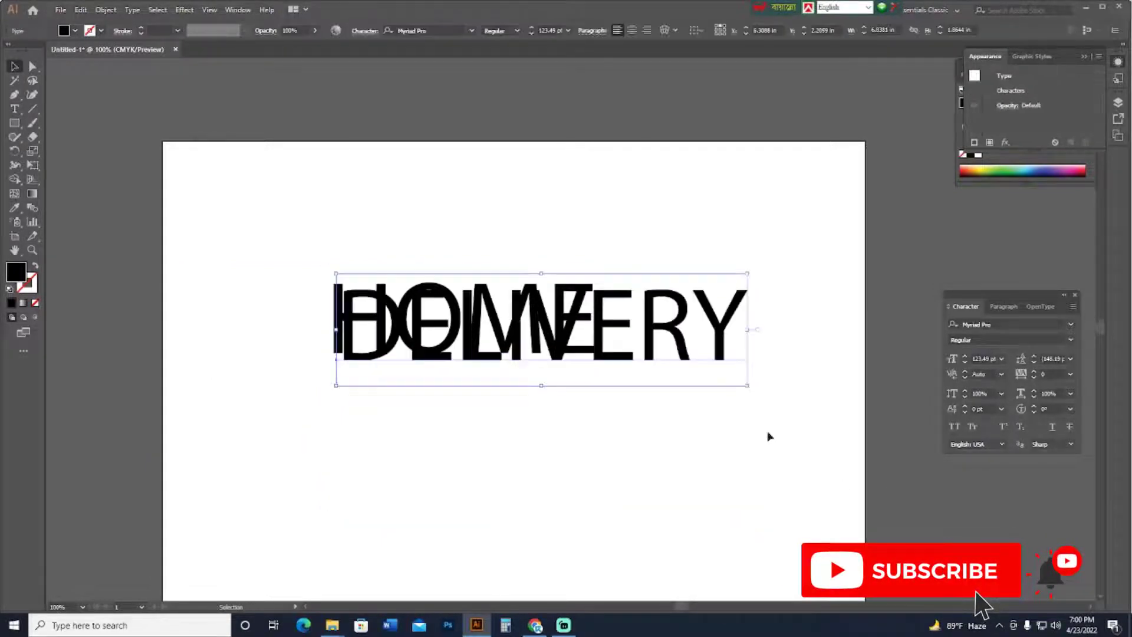
pyautogui.moveTo(634, 389); pyautogui.dragTo(560, 540)
# - Change the font of HOME to Nova SOLID SOLID
pyautogui.click(543, 336)
pyautogui.click(451, 28)
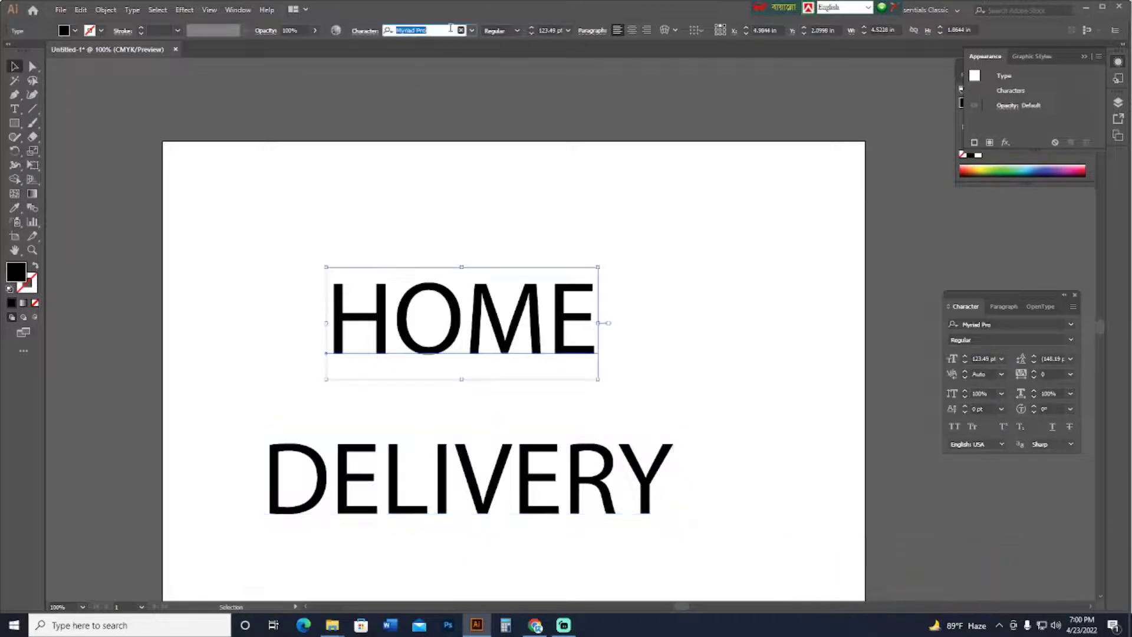
pyautogui.press('Down')
pyautogui.press('Down')
pyautogui.press('Down')
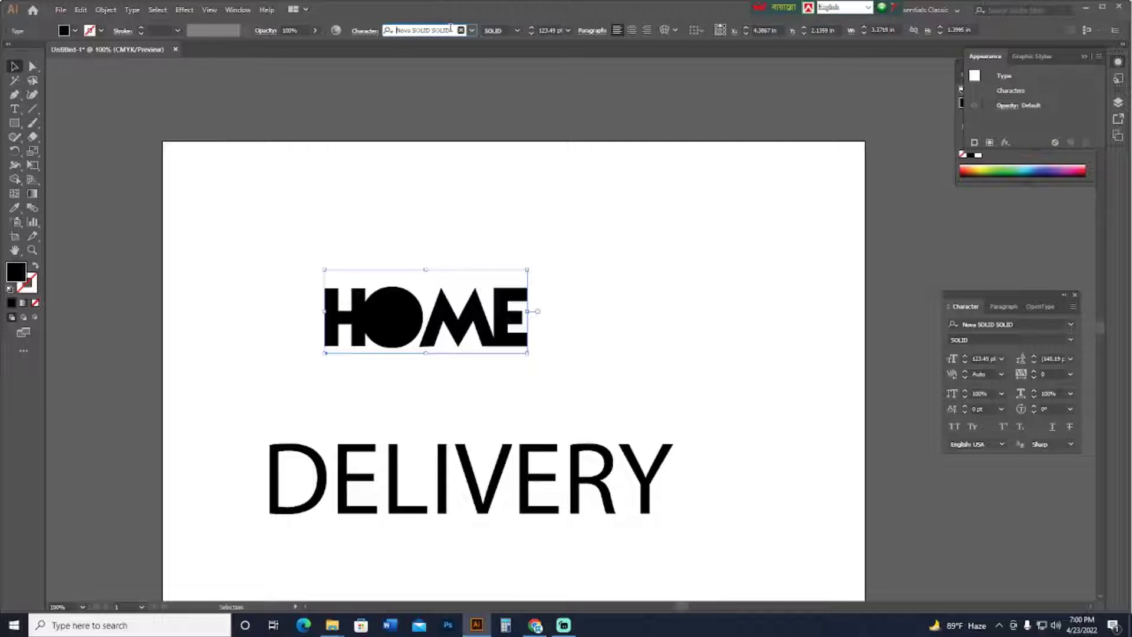
# - Recolour the HOME text blue with C 94, M 57, Y 0 and K 0
pyautogui.click(634, 198)
pyautogui.moveTo(529, 470); pyautogui.dragTo(630, 465)
pyautogui.click(592, 333)
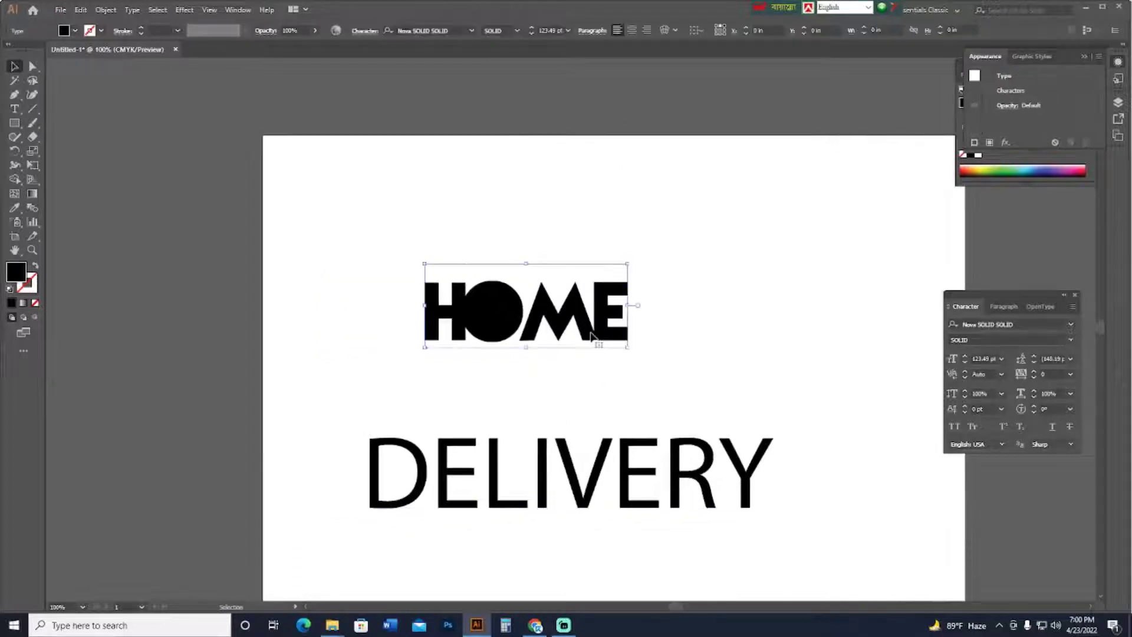
pyautogui.click(684, 332)
pyautogui.scroll(2, 684, 332)
pyautogui.click(539, 354)
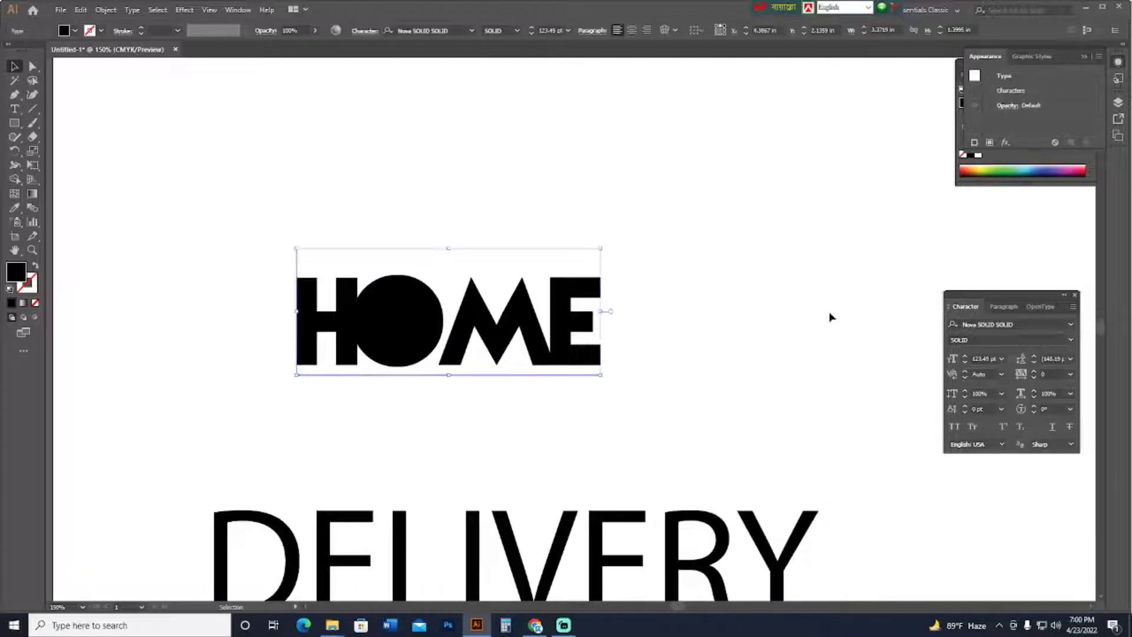
pyautogui.click(959, 69)
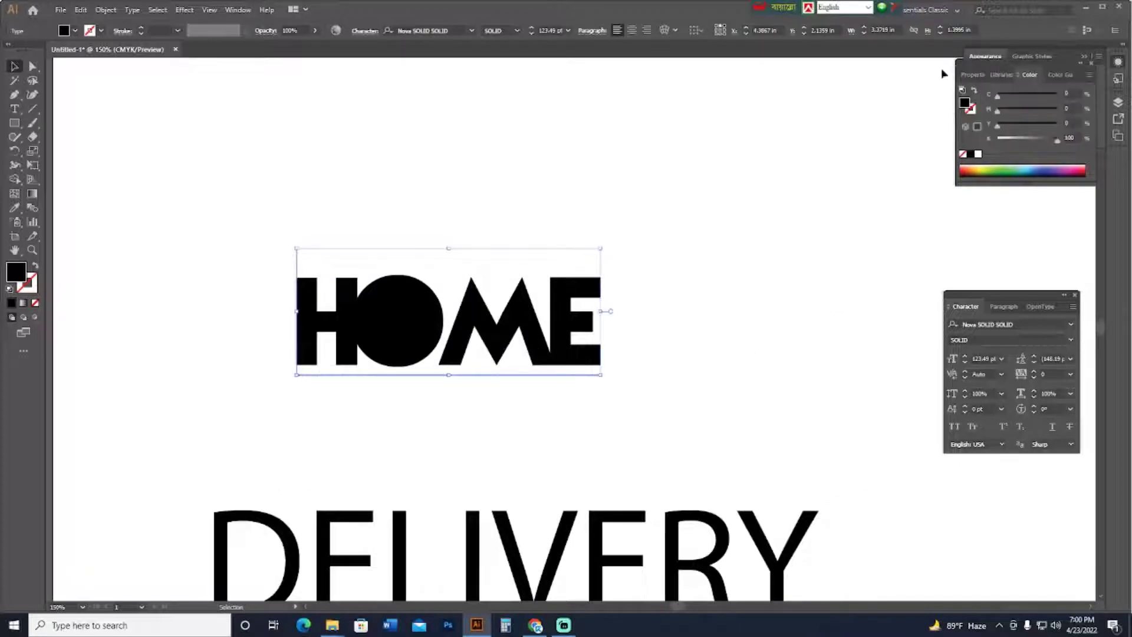
pyautogui.click(1024, 175)
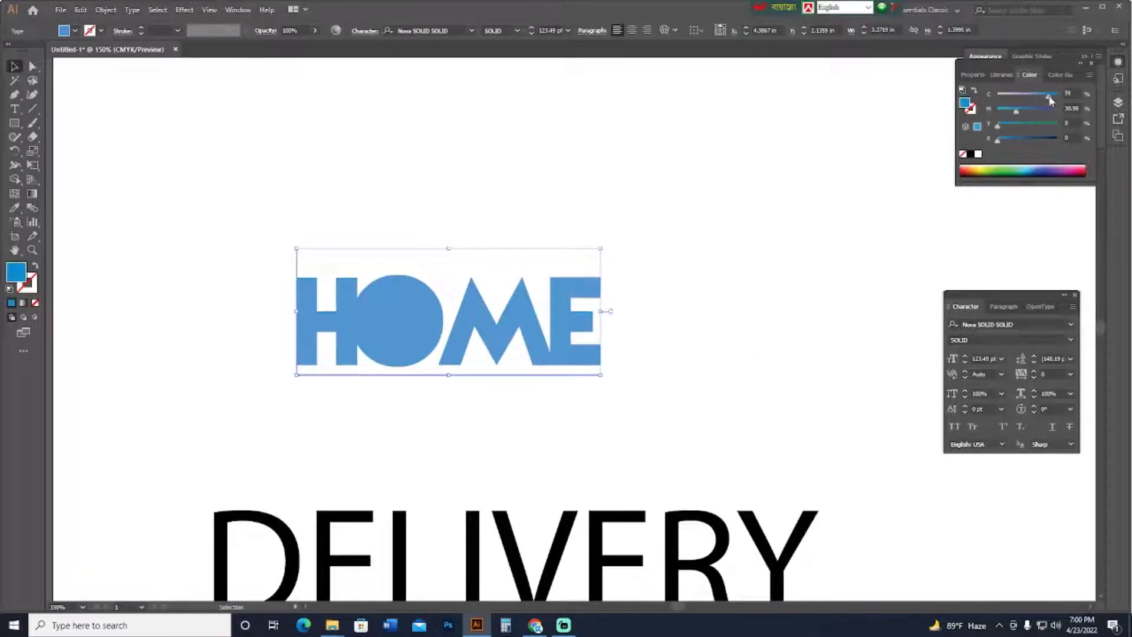
pyautogui.moveTo(1050, 101); pyautogui.dragTo(1032, 114)
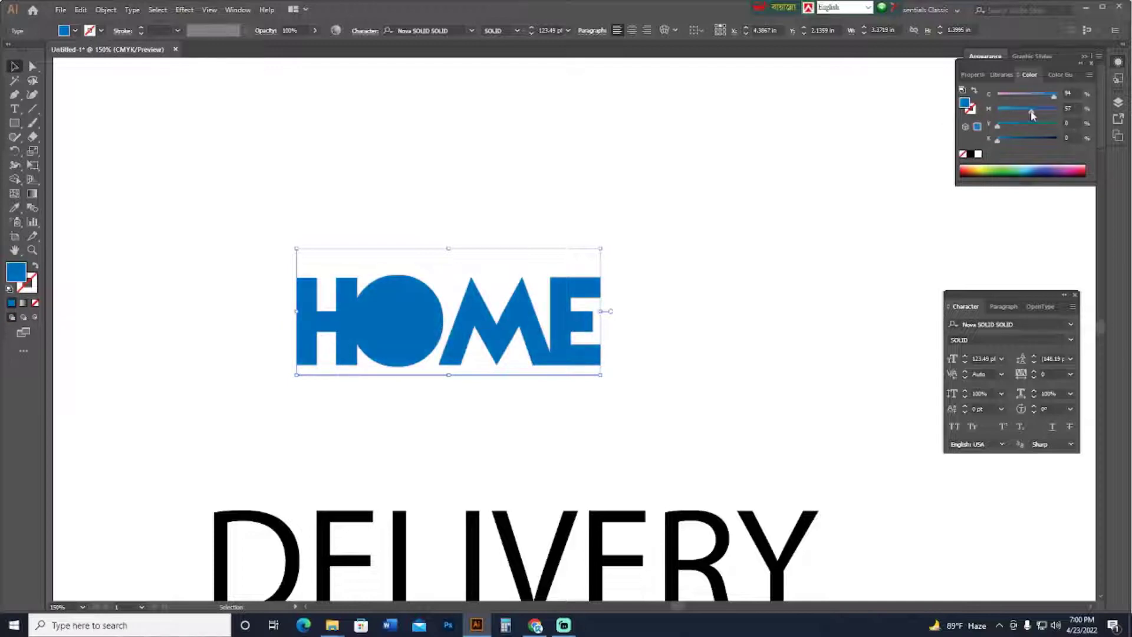
pyautogui.click(847, 278)
# - Copy the appearance of HOME onto the DELIVERY text with the Eyedropper tool
pyautogui.scroll(-2, 798, 279)
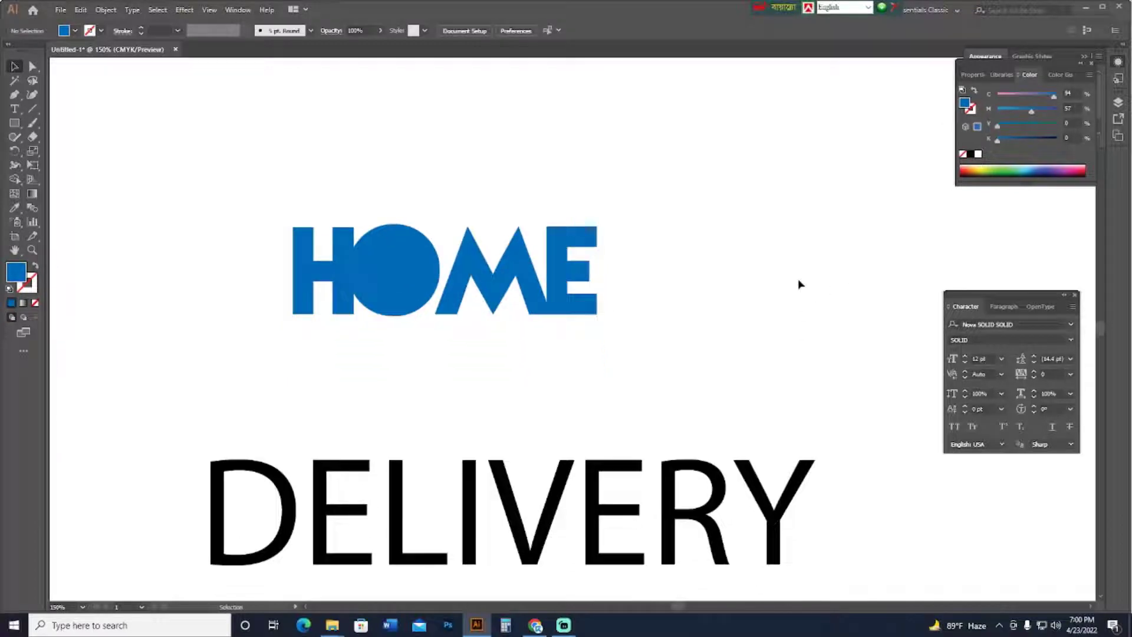
pyautogui.click(672, 501)
pyautogui.press('i')
pyautogui.click(567, 290)
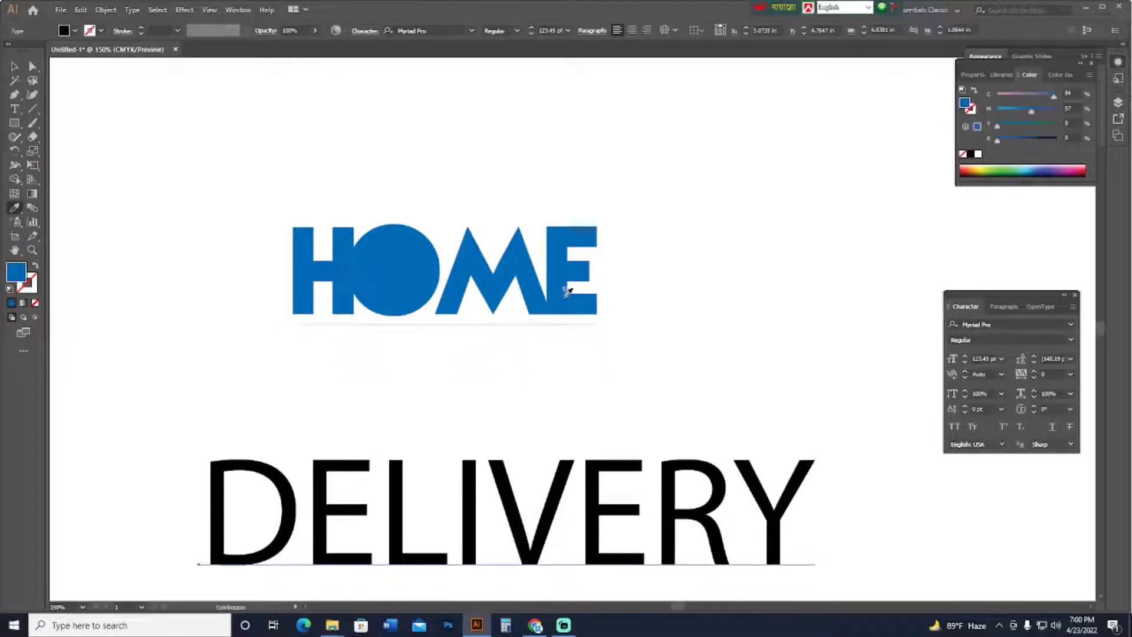
pyautogui.press('v')
# - Move DELIVERY closer under HOME and change its font to Prisma
pyautogui.moveTo(568, 523); pyautogui.dragTo(649, 471)
pyautogui.click(457, 30)
pyautogui.press('Down')
pyautogui.press('Down')
pyautogui.press('Down')
pyautogui.press('Down')
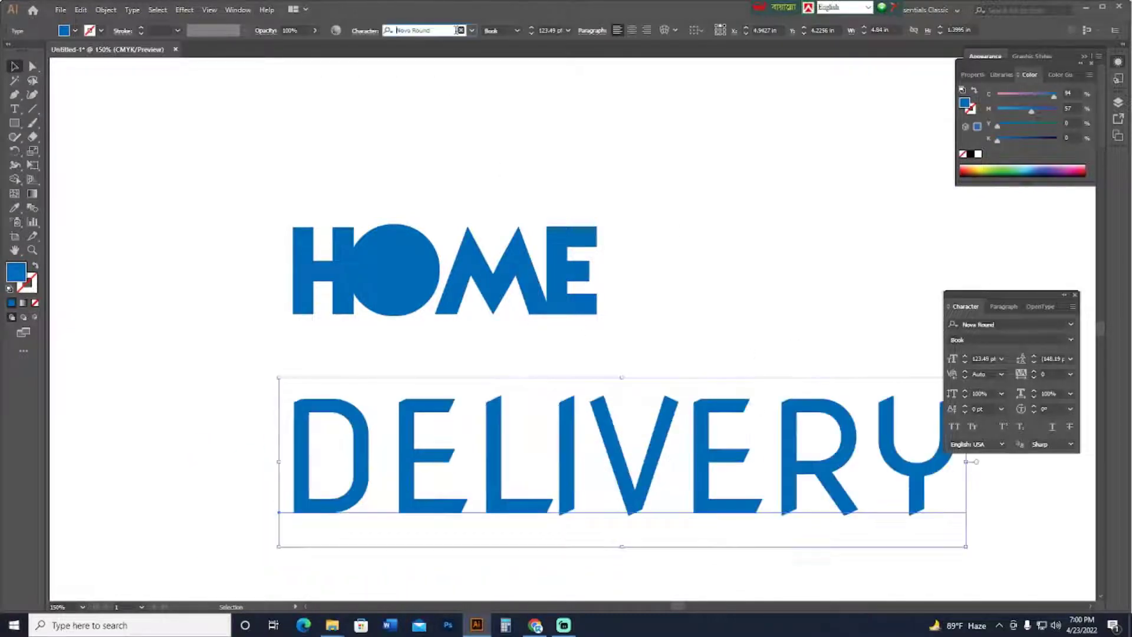
pyautogui.press('Down')
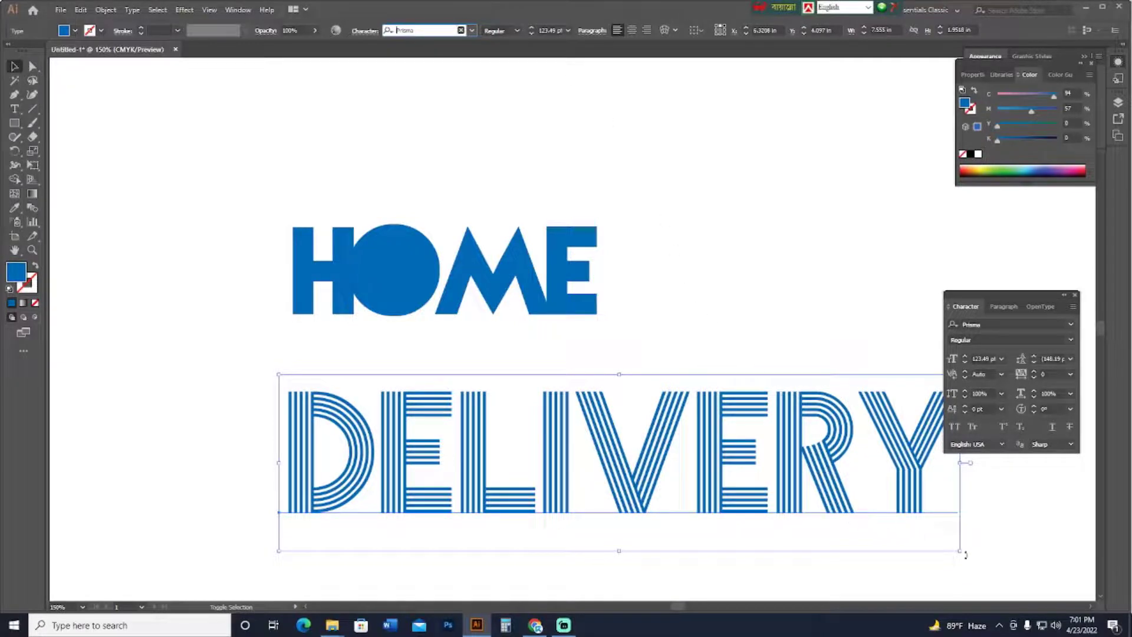
# - Scale DELIVERY down to match the width of HOME and place it directly beneath that word
pyautogui.moveTo(965, 554); pyautogui.dragTo(605, 459)
pyautogui.moveTo(442, 417); pyautogui.dragTo(450, 360)
pyautogui.hotkey('ctrl', '=')
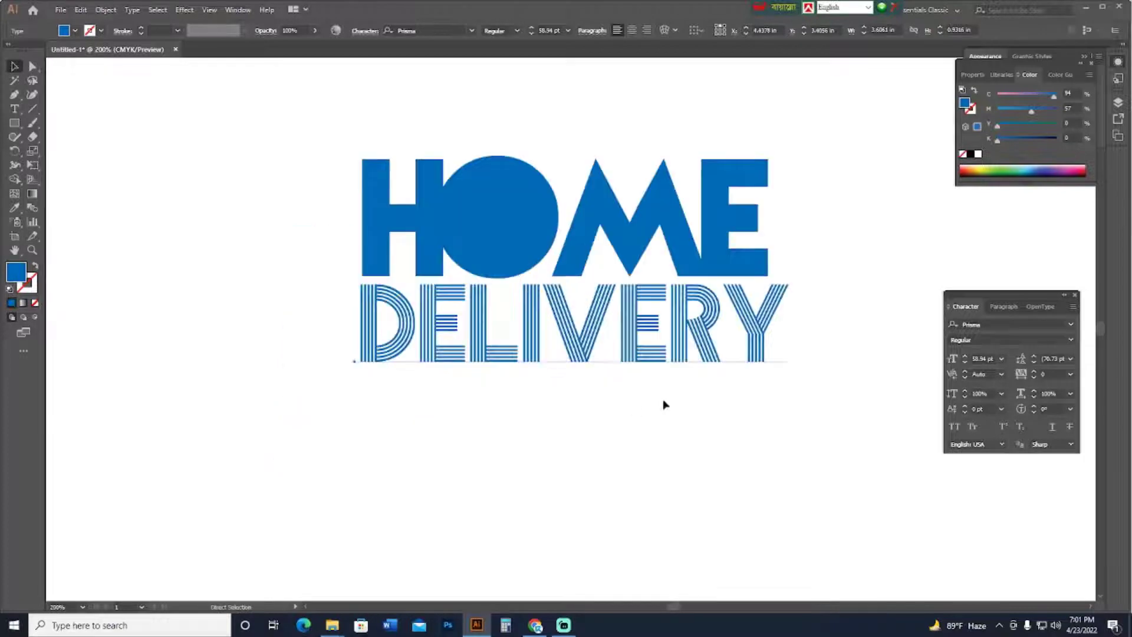
pyautogui.moveTo(656, 395); pyautogui.dragTo(623, 459)
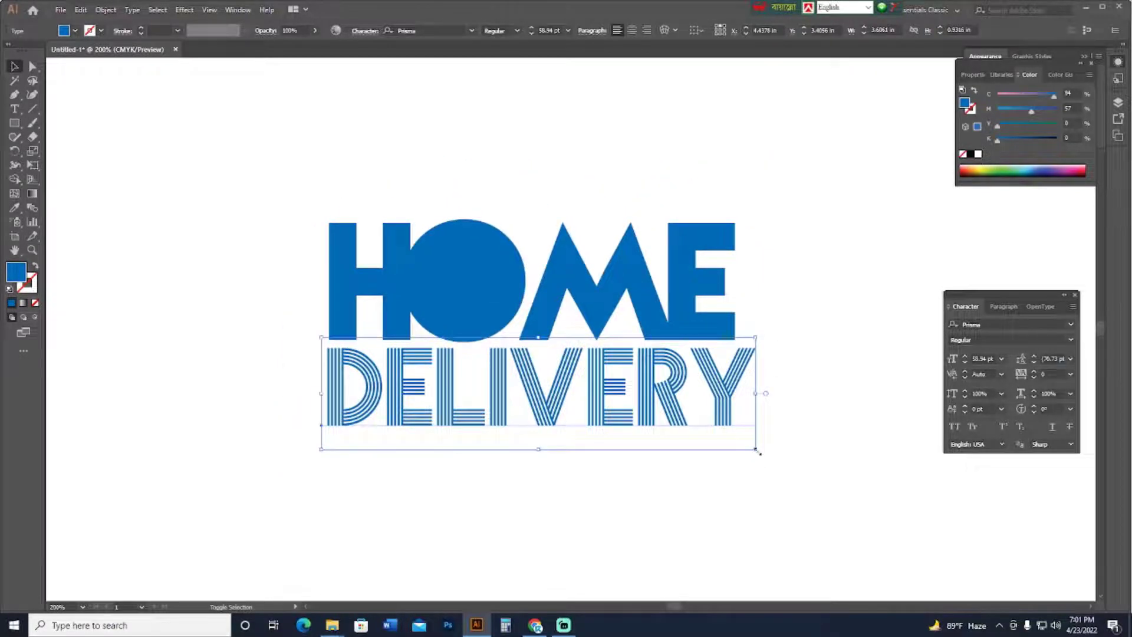
pyautogui.moveTo(759, 452); pyautogui.dragTo(737, 446)
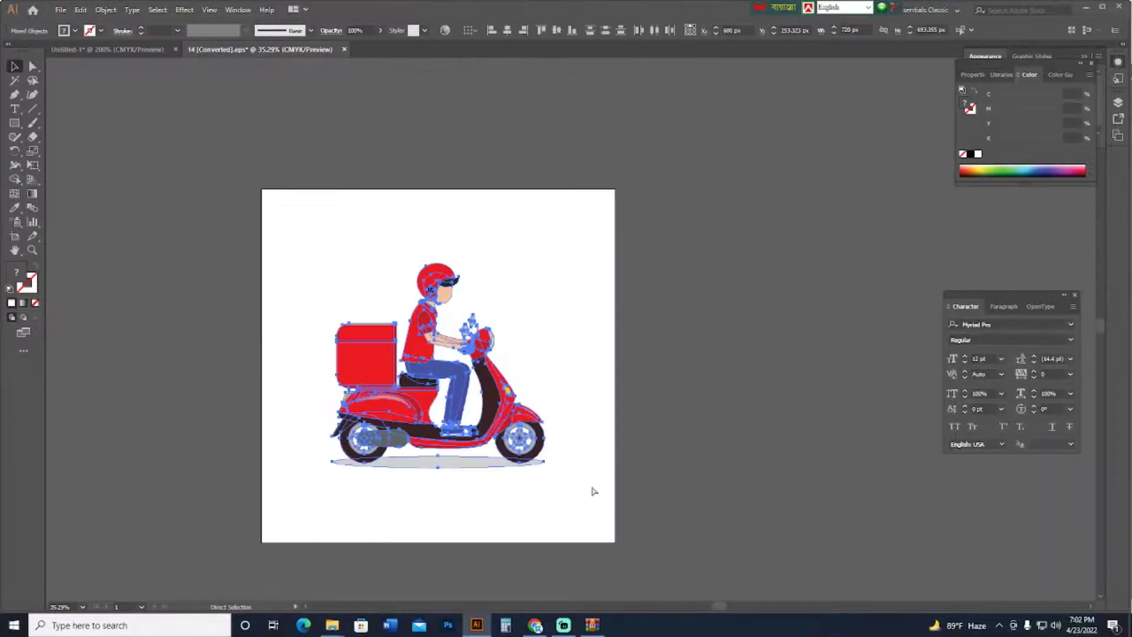
# - Group the scooter rider illustration, cut it from its file and paste it into the Untitled-1 document
pyautogui.hotkey('ctrl', 'g')
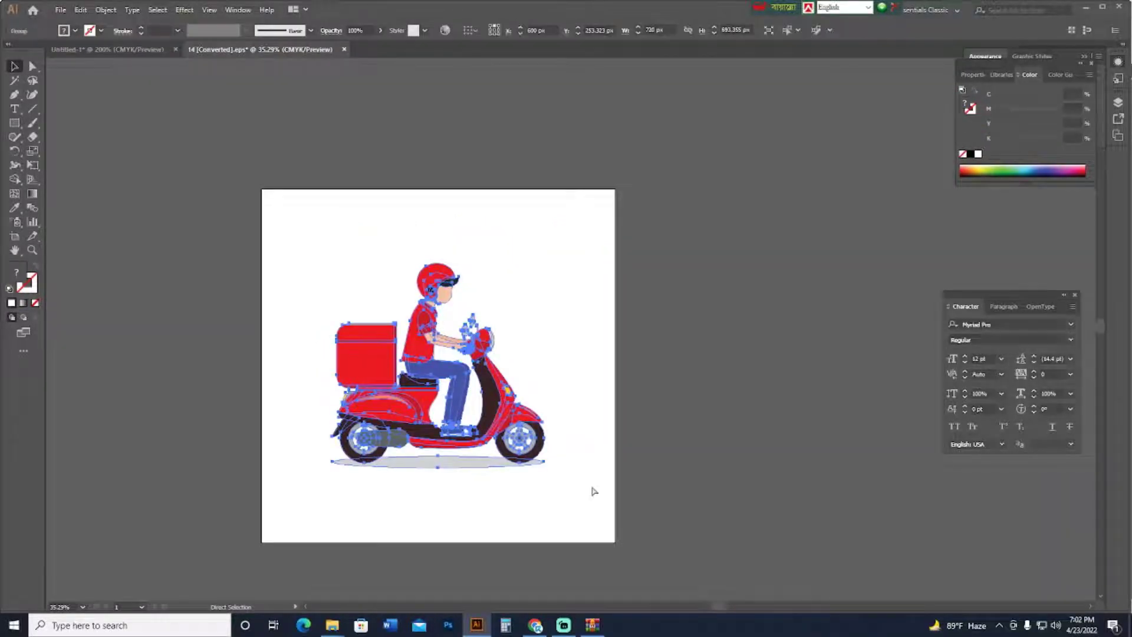
pyautogui.hotkey('ctrl', 'x')
pyautogui.hotkey('ctrl', 'Tab')
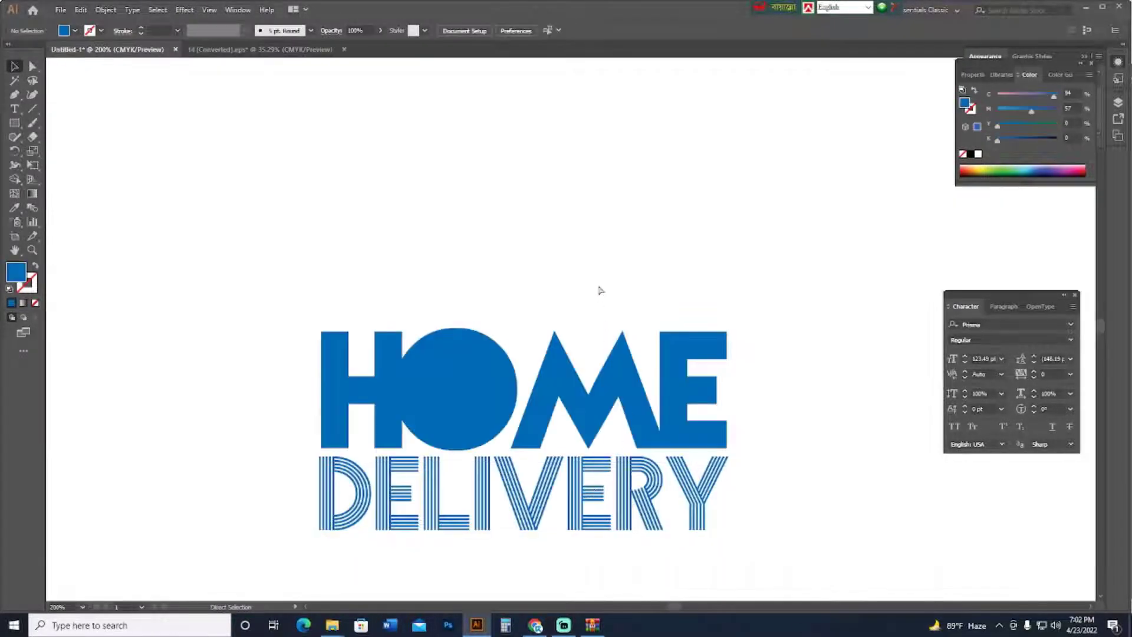
pyautogui.hotkey('ctrl', 'v')
# - Scale the pasted scooter illustration uniformly by 50% repeatedly, down to about 0.63 in wide
pyautogui.keyDown('alt'); pyautogui.click(599, 290); pyautogui.keyUp('alt')
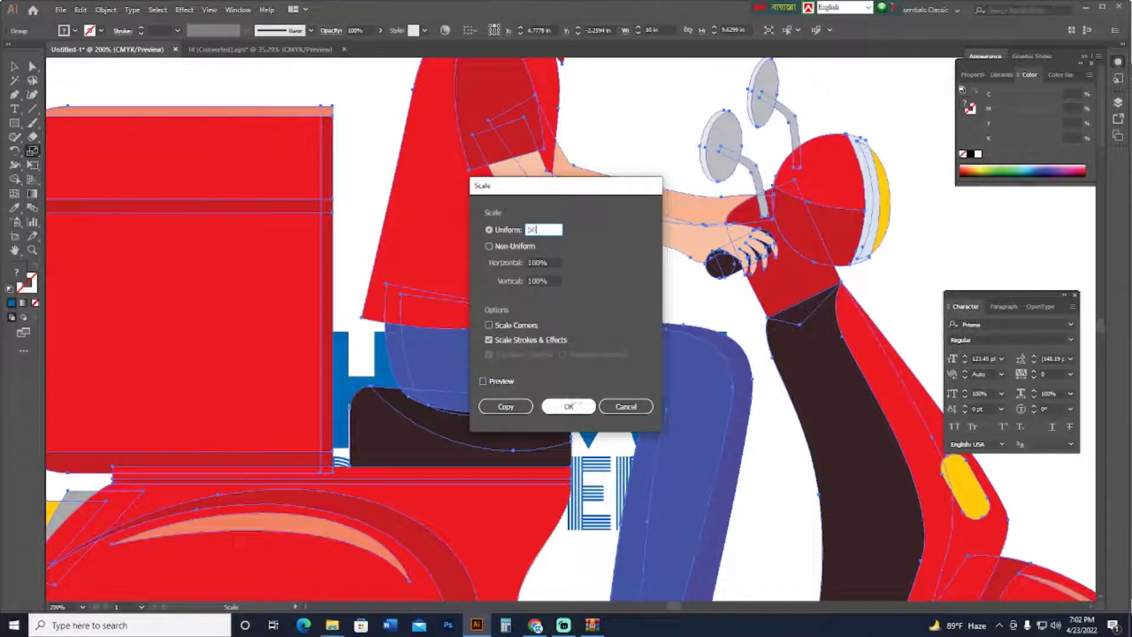
pyautogui.click(568, 406)
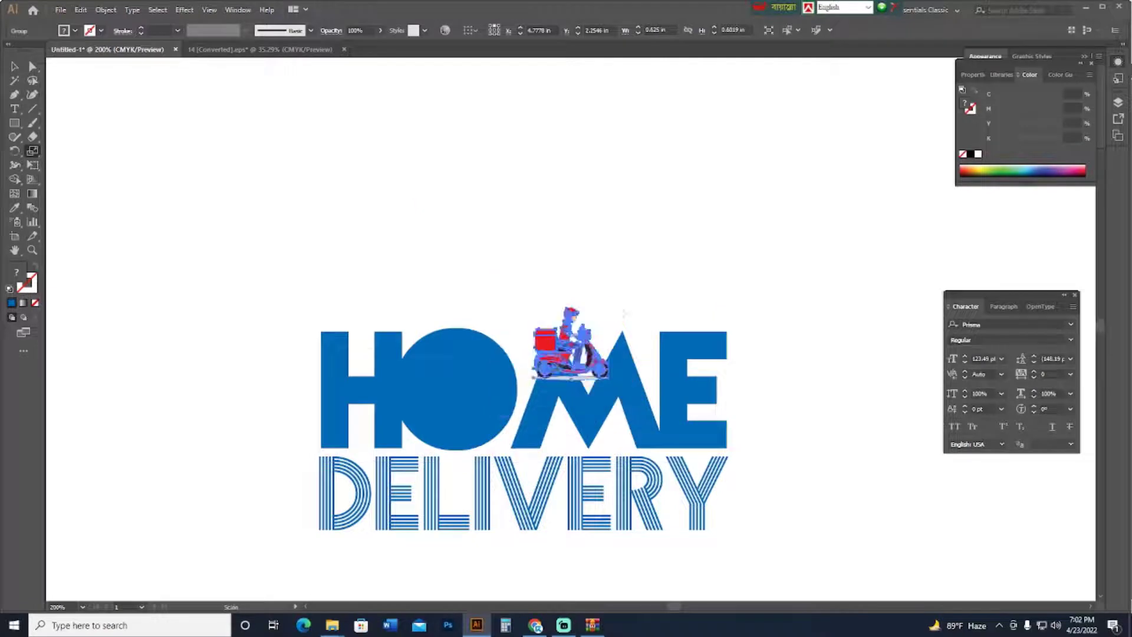
# - Place the scooter illustration inside the solid O of HOME and enlarge it to about 0.76 in wide
pyautogui.click(645, 284)
pyautogui.hotkey('ctrl', '=')
pyautogui.moveTo(631, 321); pyautogui.dragTo(742, 263)
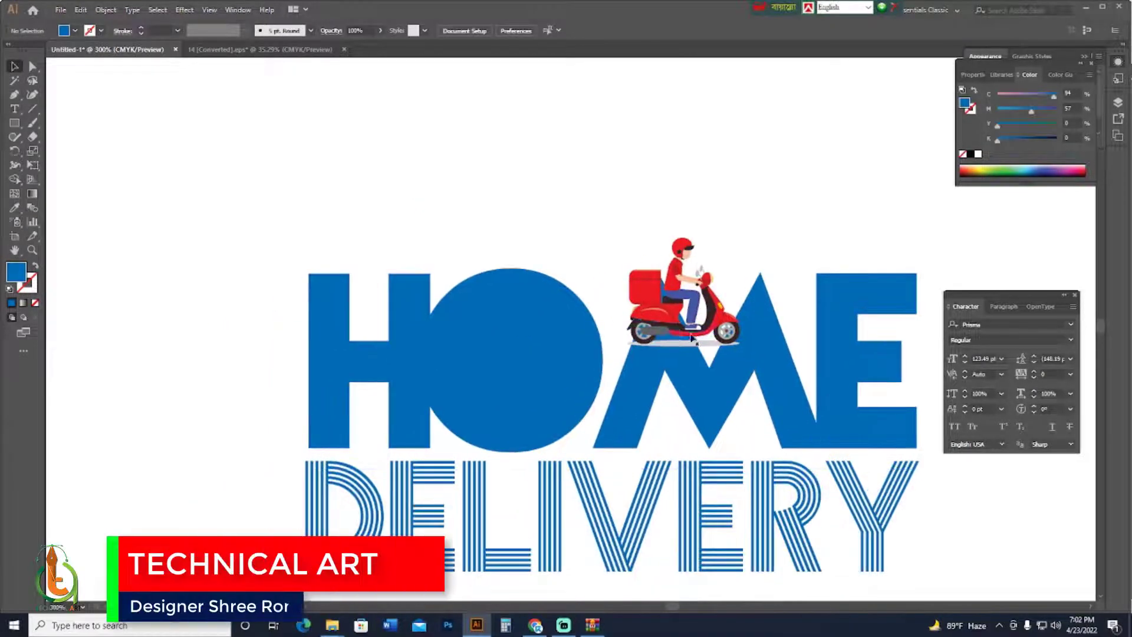
pyautogui.click(696, 311)
pyautogui.moveTo(696, 311); pyautogui.dragTo(529, 383)
pyautogui.hotkey('ctrl', '=')
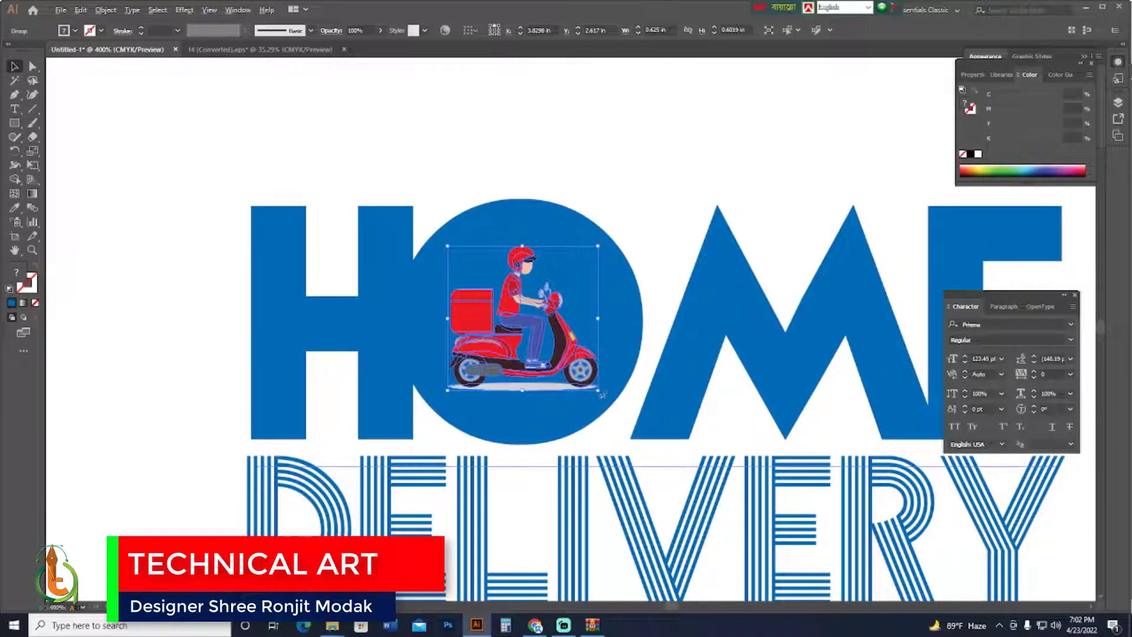
pyautogui.moveTo(598, 390); pyautogui.dragTo(617, 404)
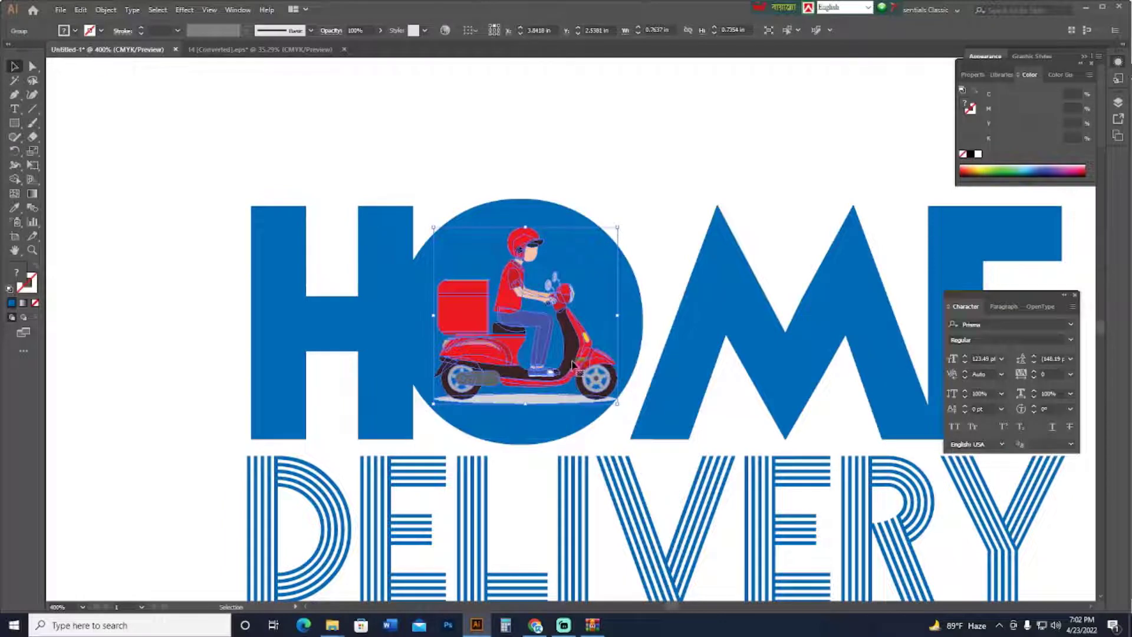
pyautogui.moveTo(569, 364); pyautogui.dragTo(565, 360)
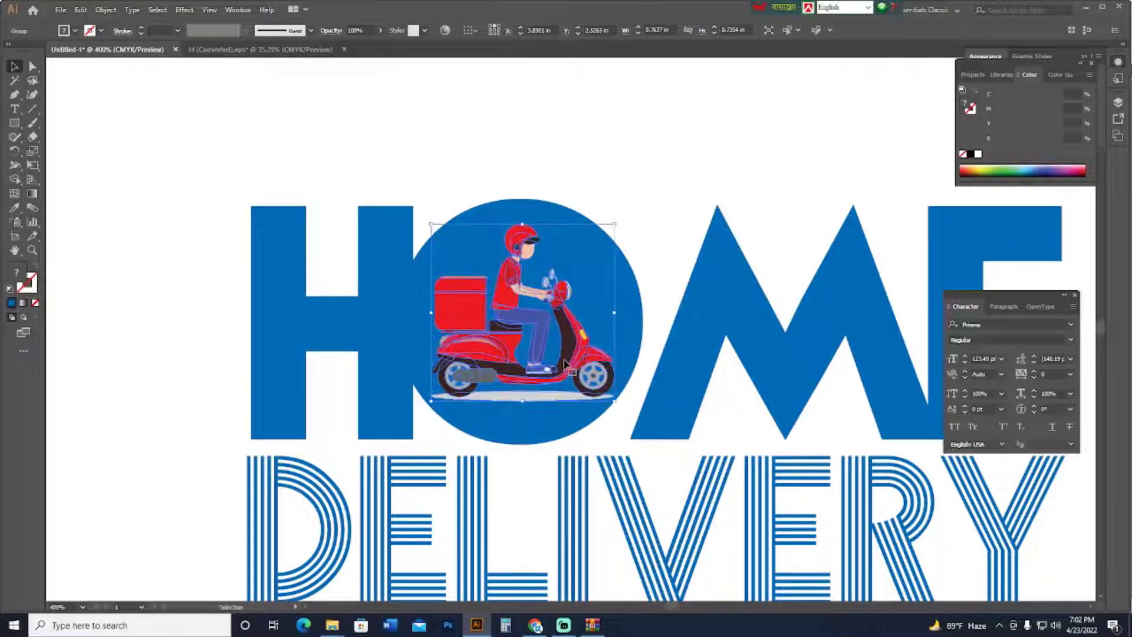
# - Move the scooter illustration above the wordmark and convert the HOME text to outlines
pyautogui.hotkey('ctrl', '-')
pyautogui.click(679, 222)
pyautogui.hotkey('ctrl', '-')
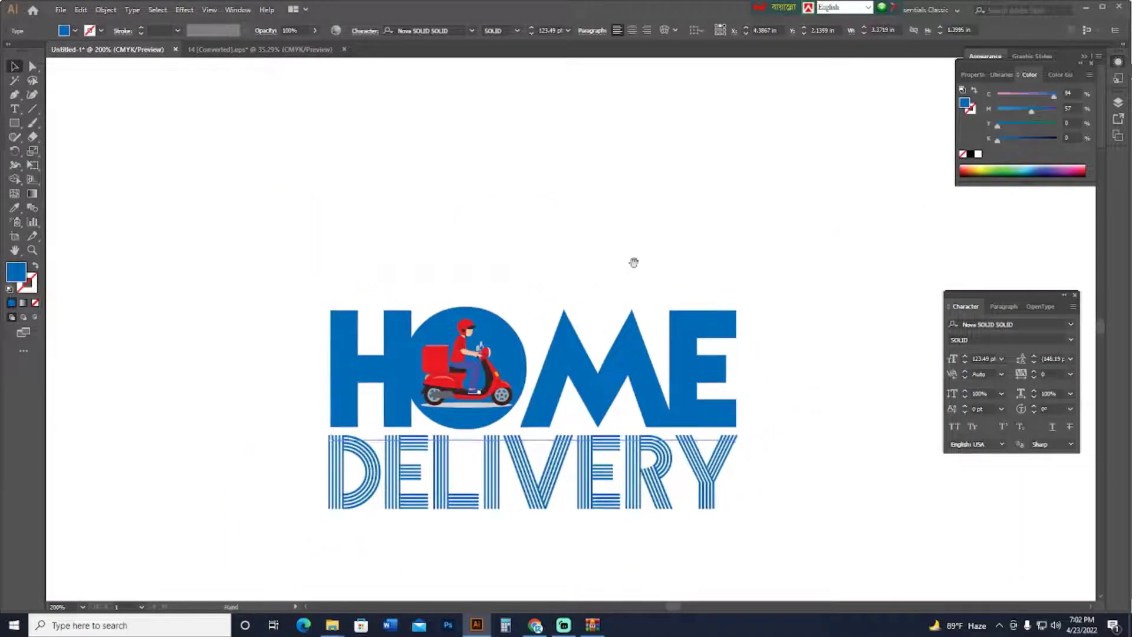
pyautogui.moveTo(464, 378); pyautogui.dragTo(544, 164)
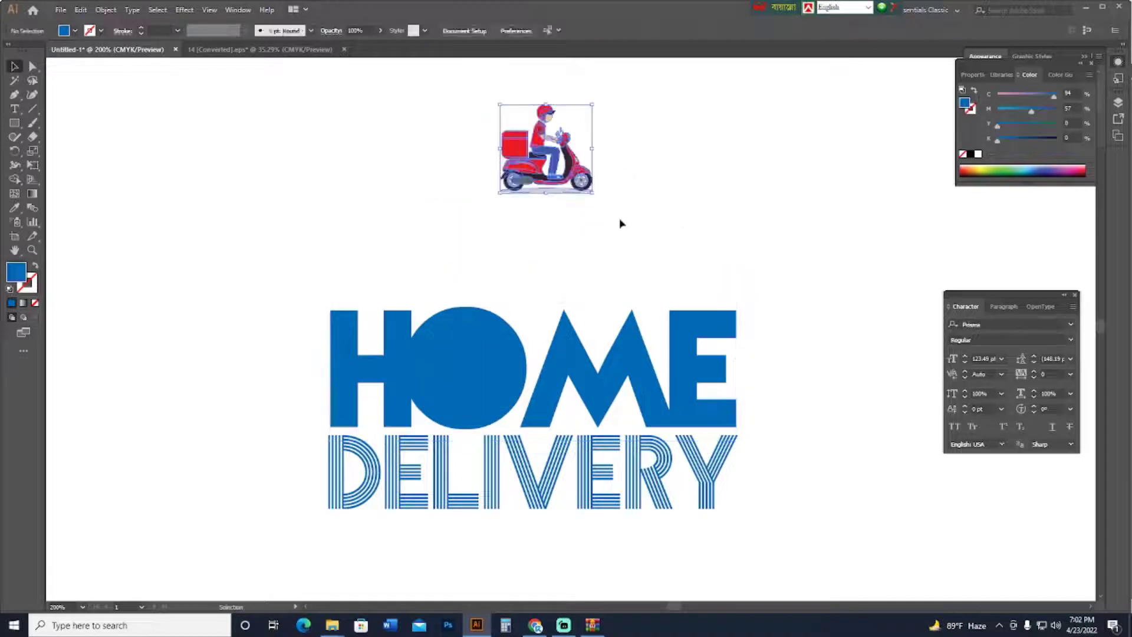
pyautogui.click(463, 352)
pyautogui.hotkey('ctrl', 'shift', 'o')
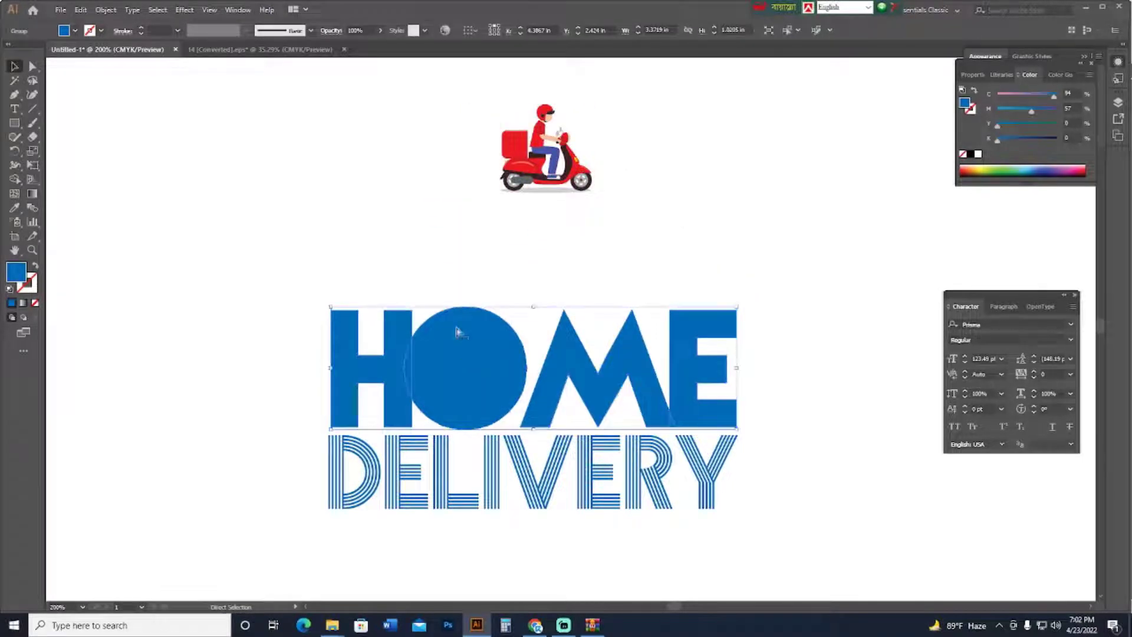
# - Undo the outline conversion and place a duplicate of the editable HOME text below and to the right of the wordmark
pyautogui.hotkey('ctrl', 'z')
pyautogui.click(640, 264)
pyautogui.press('space')
pyautogui.moveTo(673, 366); pyautogui.dragTo(618, 164)
pyautogui.click(554, 185)
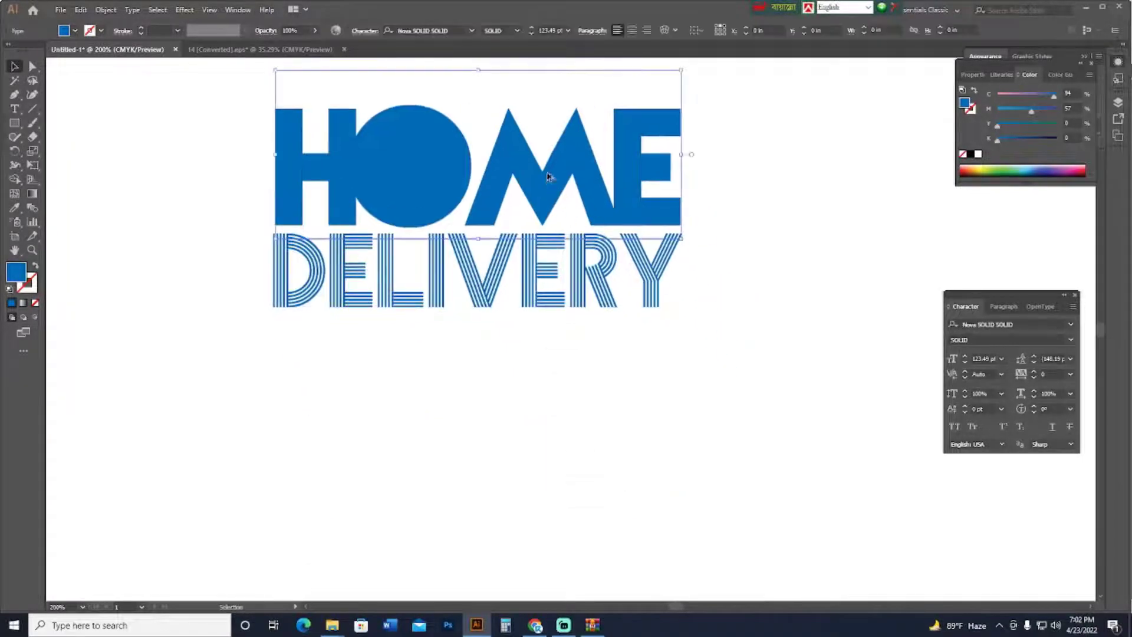
pyautogui.moveTo(550, 180); pyautogui.dragTo(565, 525)
pyautogui.press('space')
pyautogui.moveTo(718, 463); pyautogui.dragTo(475, 312)
pyautogui.moveTo(406, 360); pyautogui.dragTo(882, 541)
pyautogui.click(707, 422)
pyautogui.press('space')
pyautogui.moveTo(525, 308); pyautogui.dragTo(723, 559)
# - Convert the wordmark's HOME text to outlines and ungroup its letters
pyautogui.click(359, 283)
pyautogui.press('space')
pyautogui.moveTo(437, 313); pyautogui.dragTo(516, 433)
pyautogui.hotkey('ctrl', 'shift', 'o')
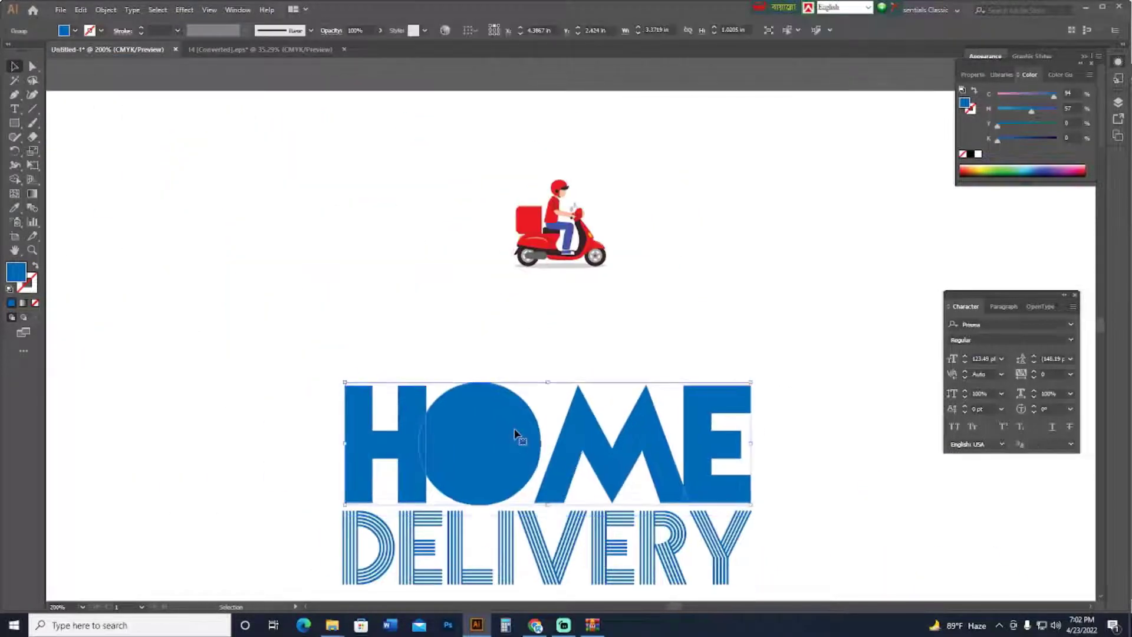
pyautogui.hotkey('ctrl', '+')
pyautogui.press('space')
pyautogui.moveTo(476, 188); pyautogui.dragTo(487, 316)
pyautogui.click(487, 316)
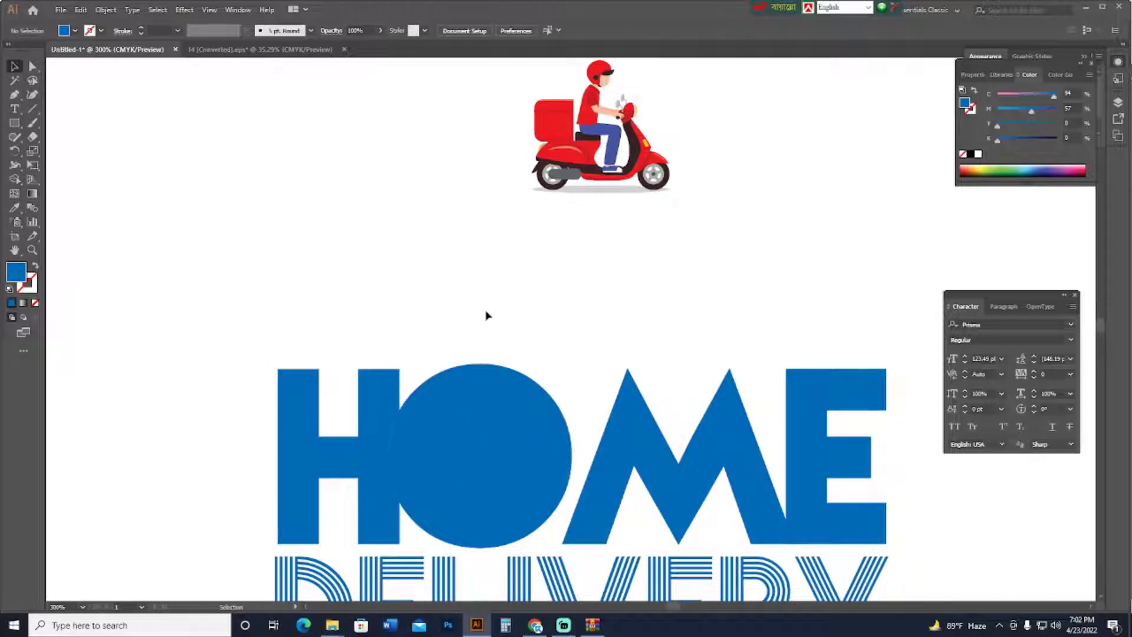
pyautogui.click(503, 423)
pyautogui.rightClick(503, 424)
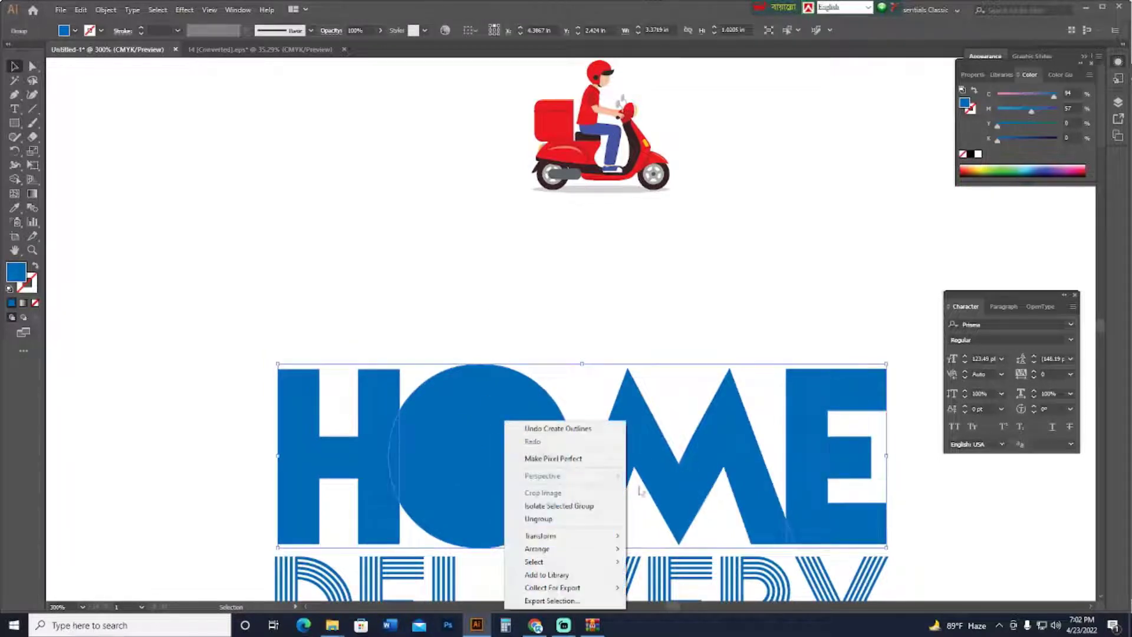
pyautogui.click(538, 518)
# - Copy the solid O shape of the outlined HOME
pyautogui.click(505, 412)
pyautogui.scroll(-1, 511, 407)
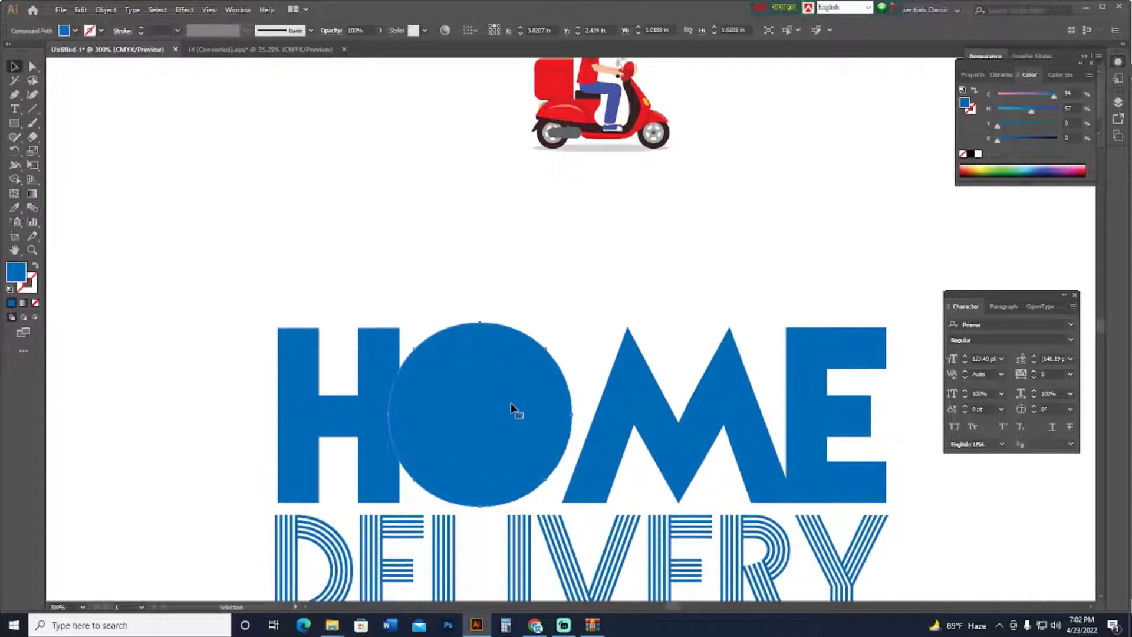
pyautogui.click(83, 10)
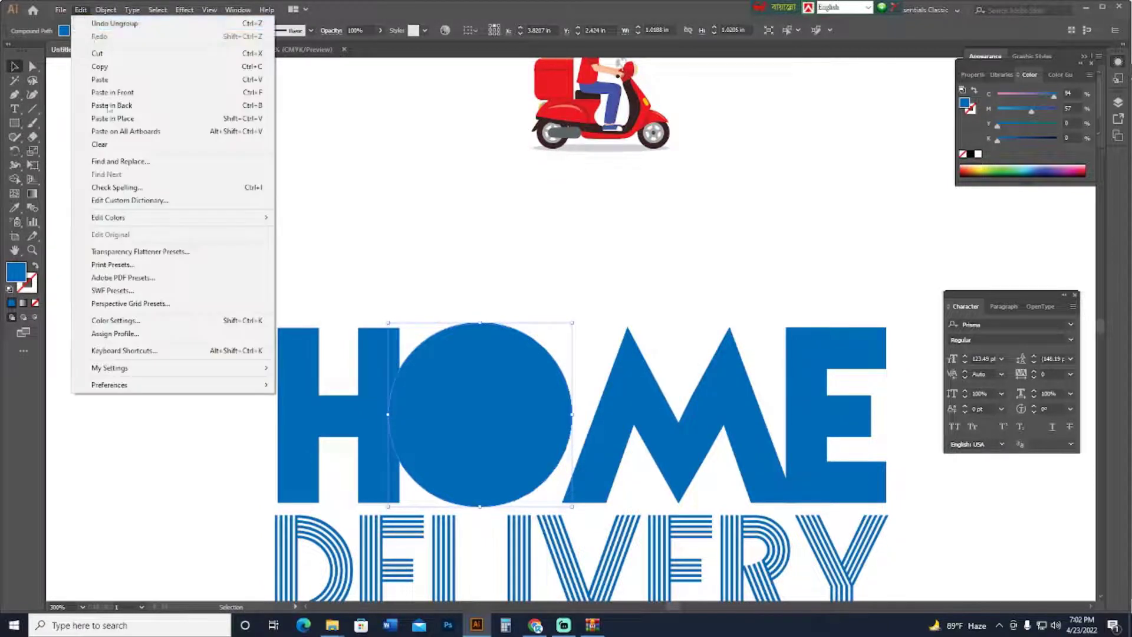
pyautogui.click(125, 67)
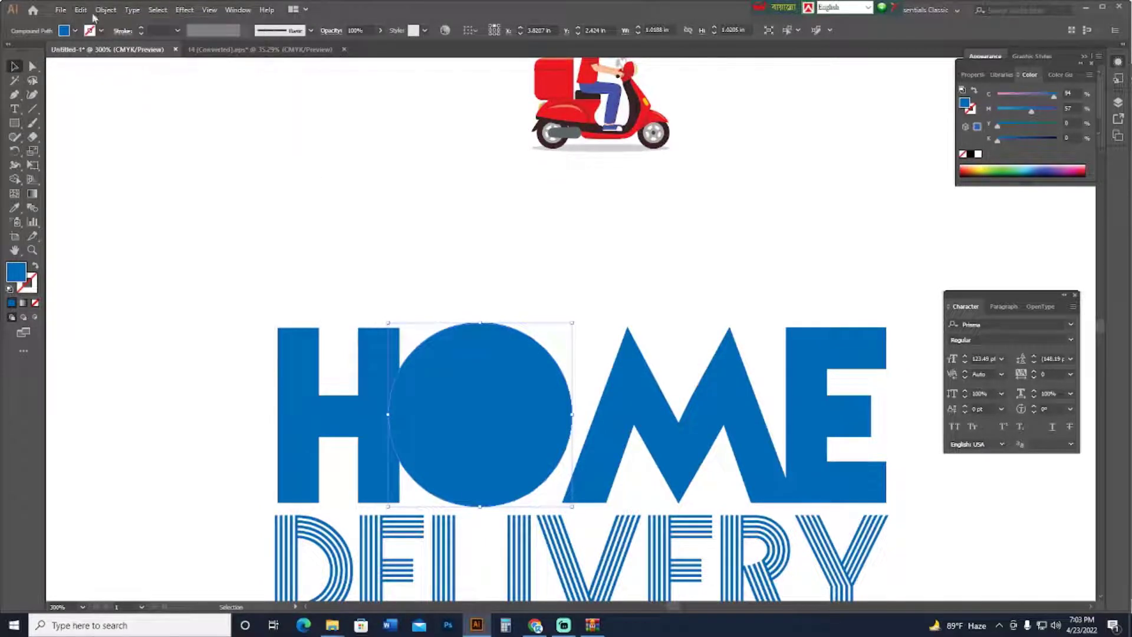
pyautogui.click(81, 10)
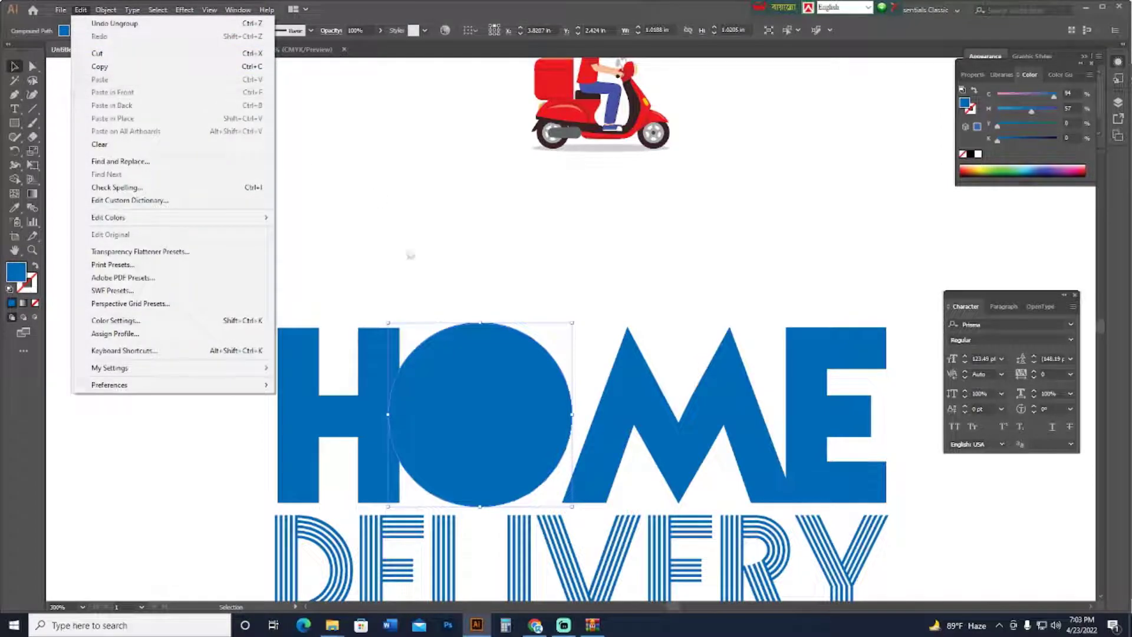
pyautogui.click(520, 256)
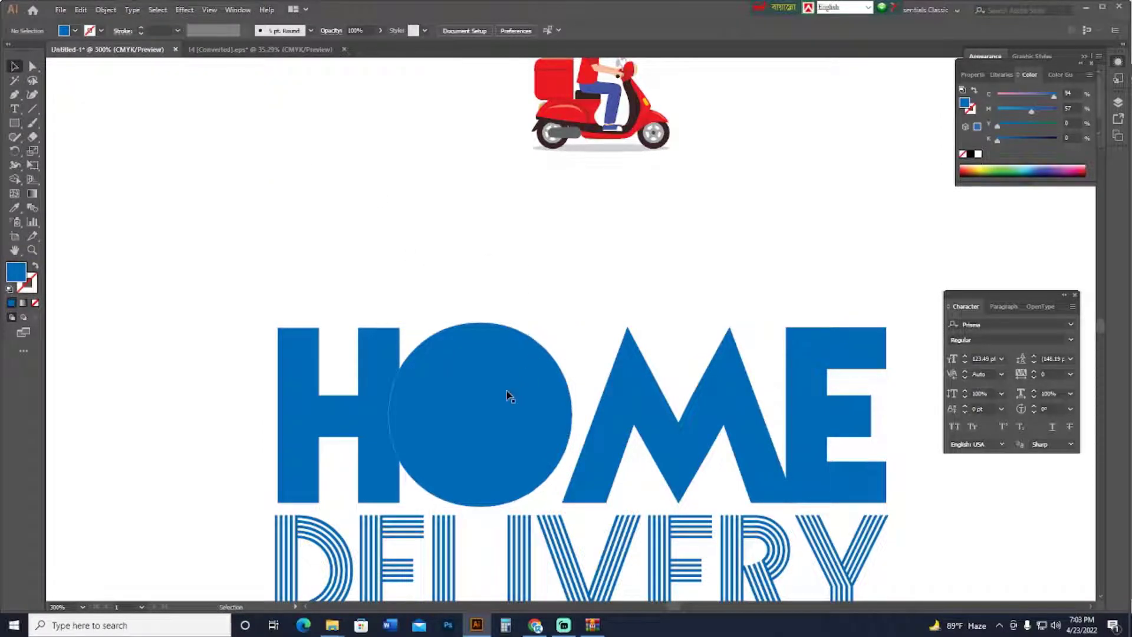
pyautogui.moveTo(509, 396); pyautogui.dragTo(571, 337)
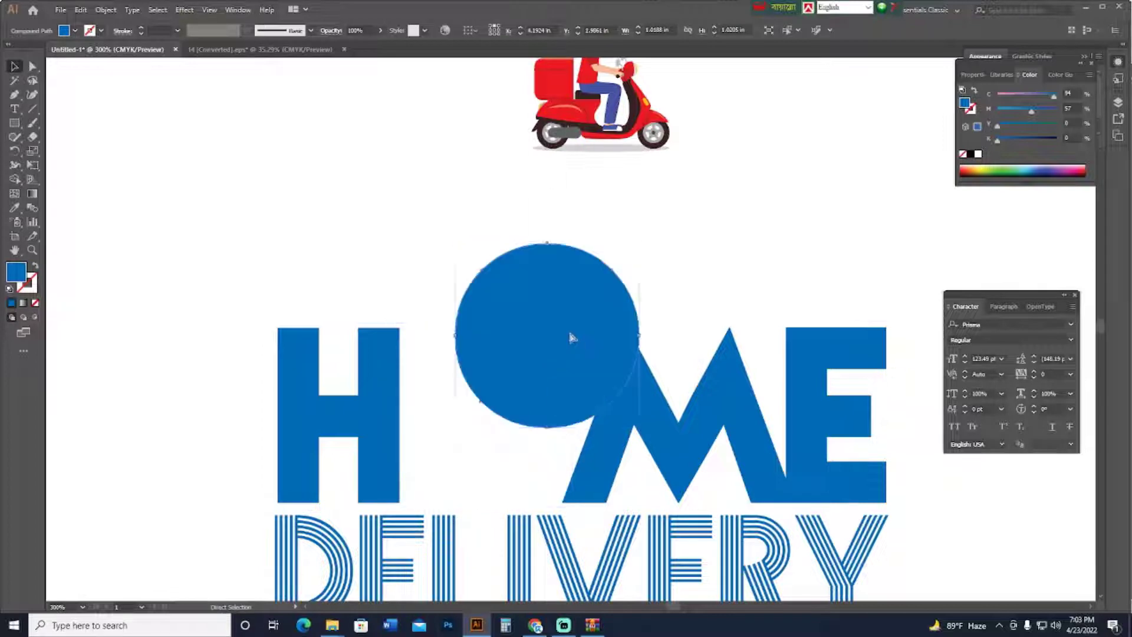
pyautogui.hotkey('ctrl', 'z')
pyautogui.rightClick(494, 369)
pyautogui.click(542, 261)
# - Add a duplicate of the O in the same place and scale it down concentrically to form an inner circle
pyautogui.click(512, 382)
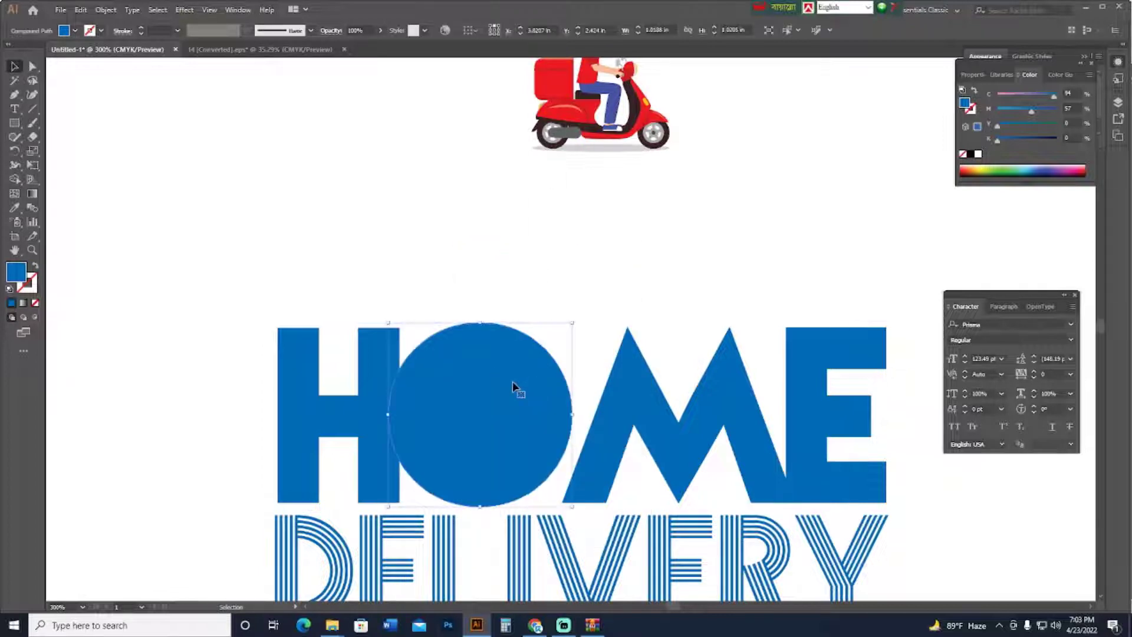
pyautogui.press('a')
pyautogui.moveTo(573, 323); pyautogui.dragTo(556, 339)
# - Subtract the inner circle from the O with Pathfinder's Minus Front to turn it into a ring
pyautogui.keyDown('shift'); pyautogui.click(498, 337); pyautogui.keyUp('shift')
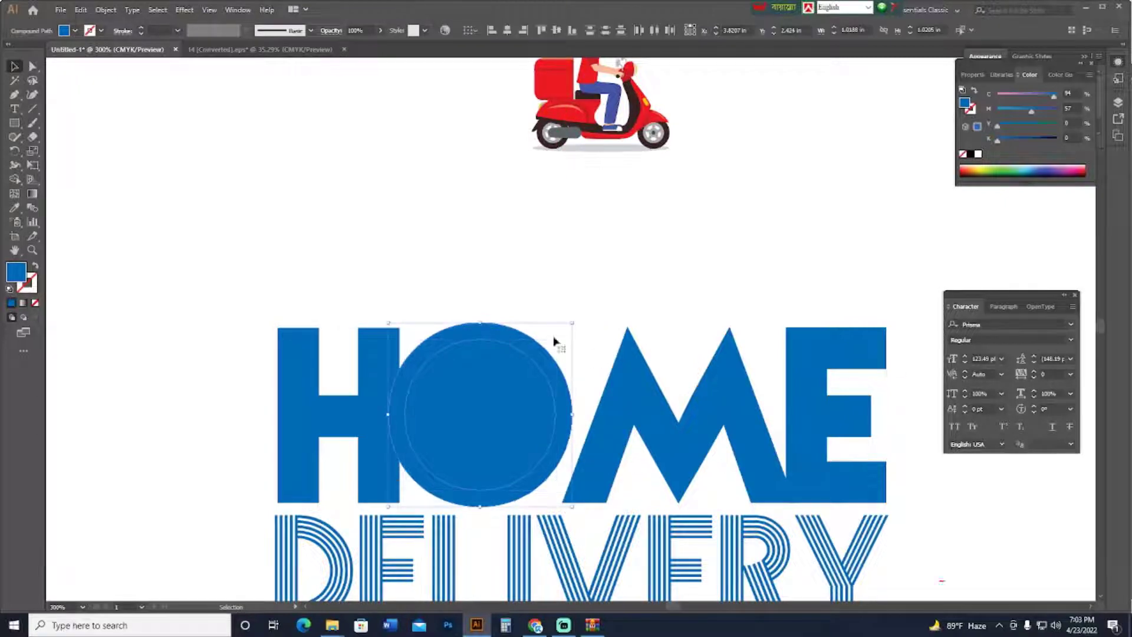
pyautogui.click(238, 10)
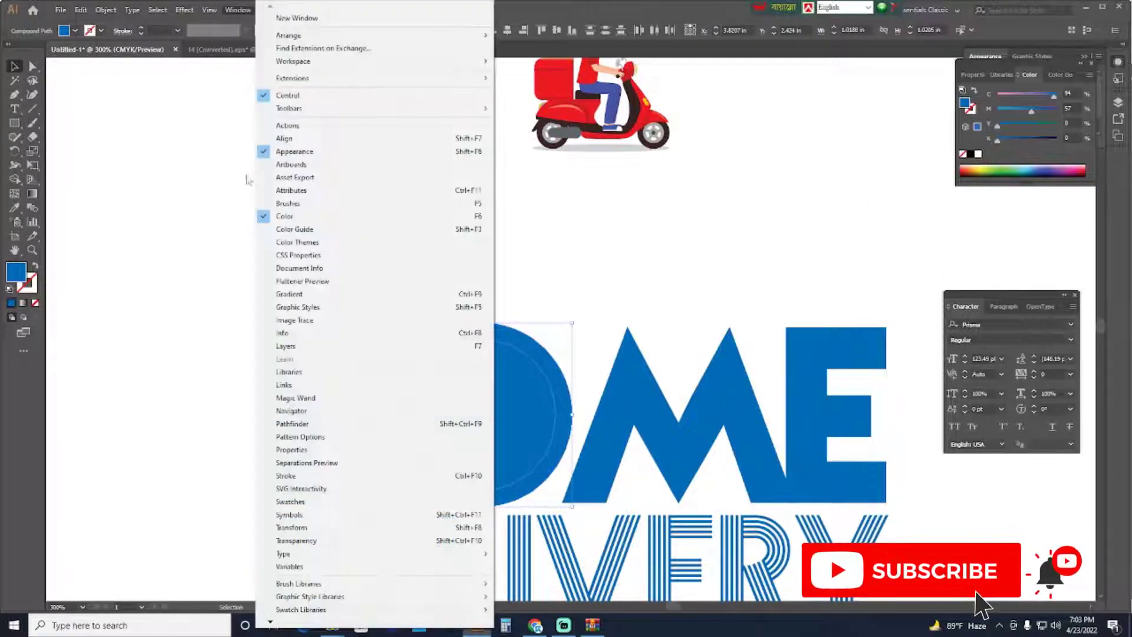
pyautogui.click(330, 419)
pyautogui.click(975, 249)
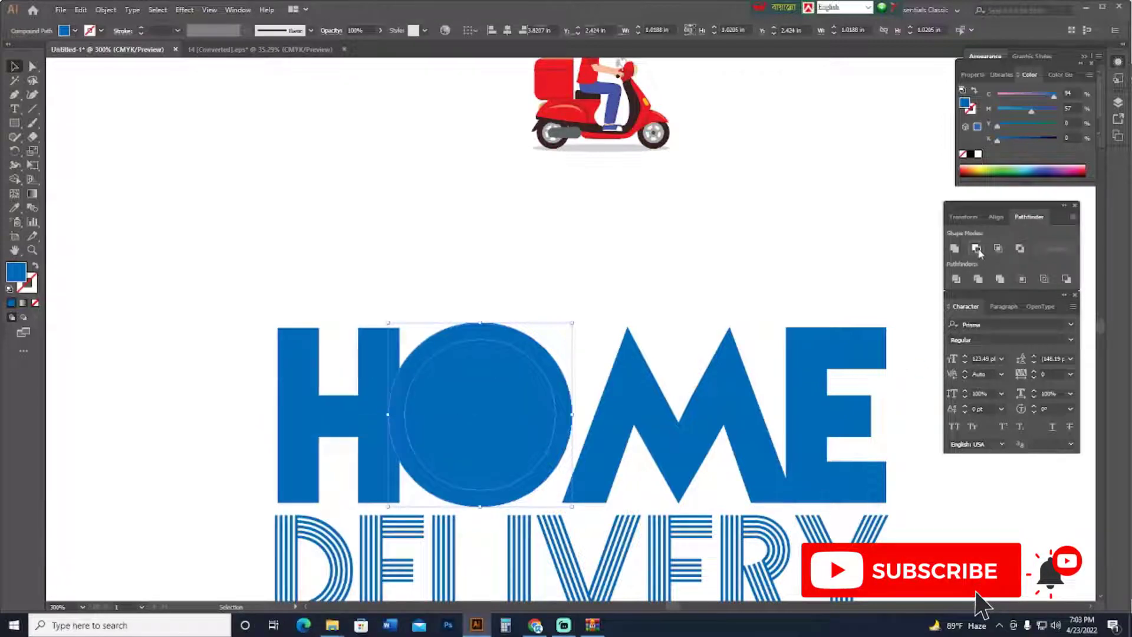
pyautogui.click(636, 298)
# - Shrink the scooter illustration, place it inside the O ring and size it to about 0.67 in wide
pyautogui.moveTo(605, 137); pyautogui.dragTo(582, 223)
pyautogui.click(594, 241)
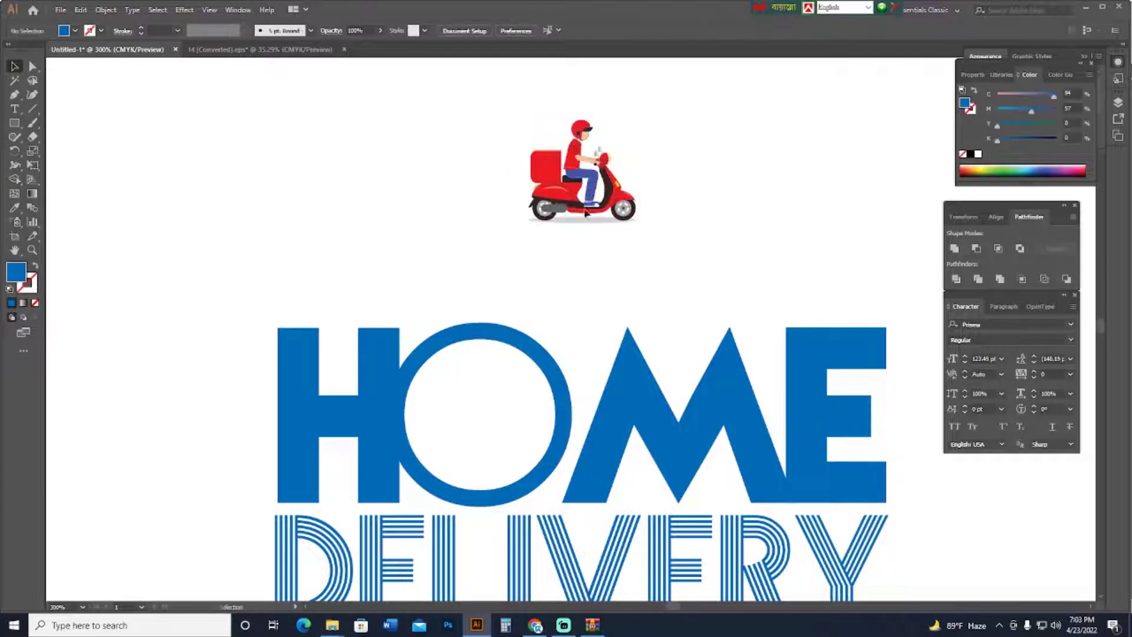
pyautogui.moveTo(589, 181); pyautogui.dragTo(498, 419)
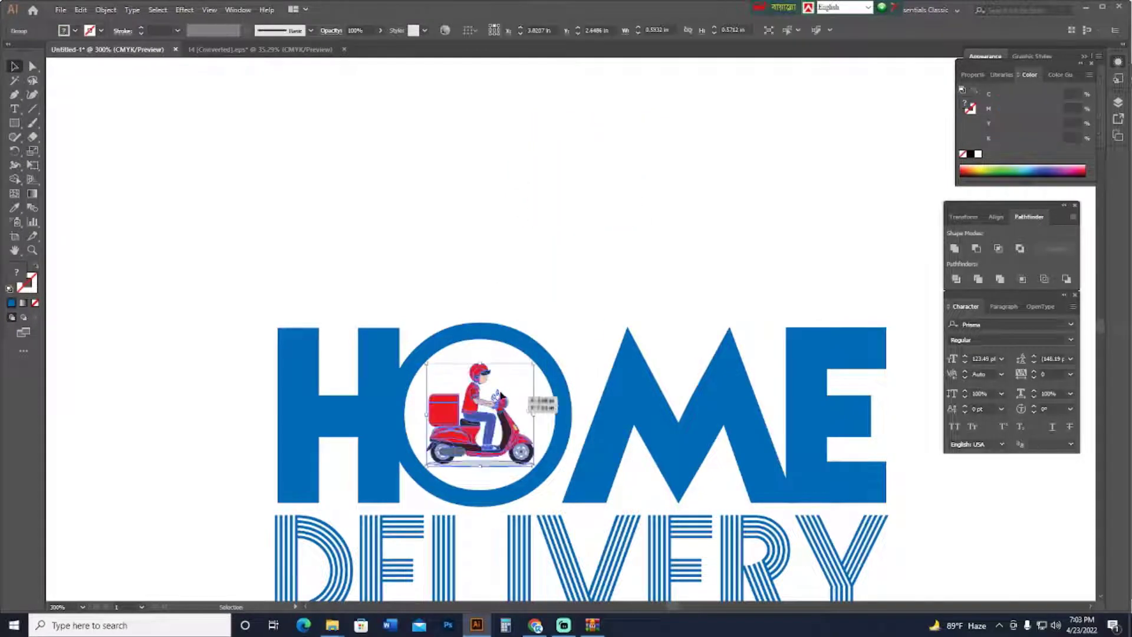
pyautogui.moveTo(480, 363); pyautogui.dragTo(496, 348)
pyautogui.click(588, 338)
pyautogui.moveTo(596, 363); pyautogui.dragTo(521, 274)
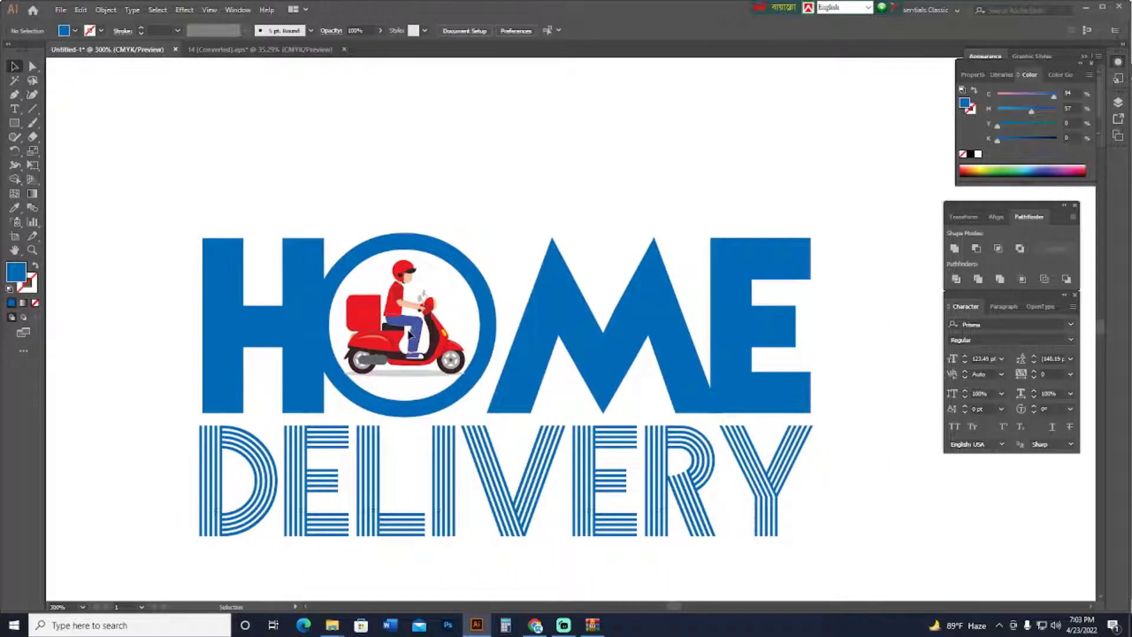
# - Nudge the scooter illustration slightly to the right inside the O ring
pyautogui.hotkey('ctrl', '=')
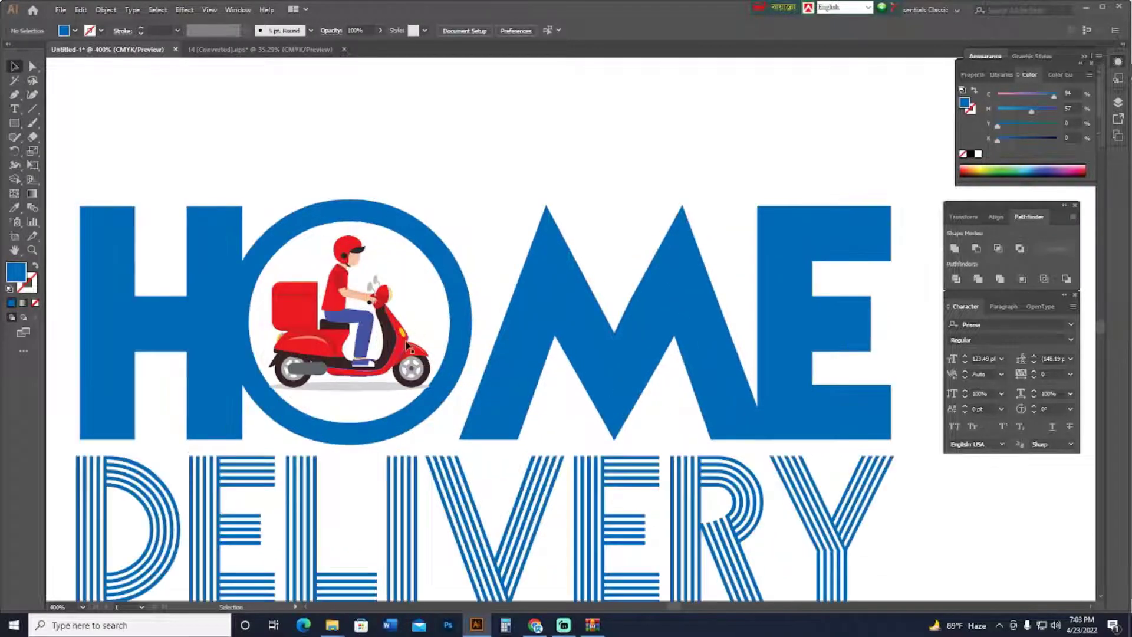
pyautogui.click(406, 346)
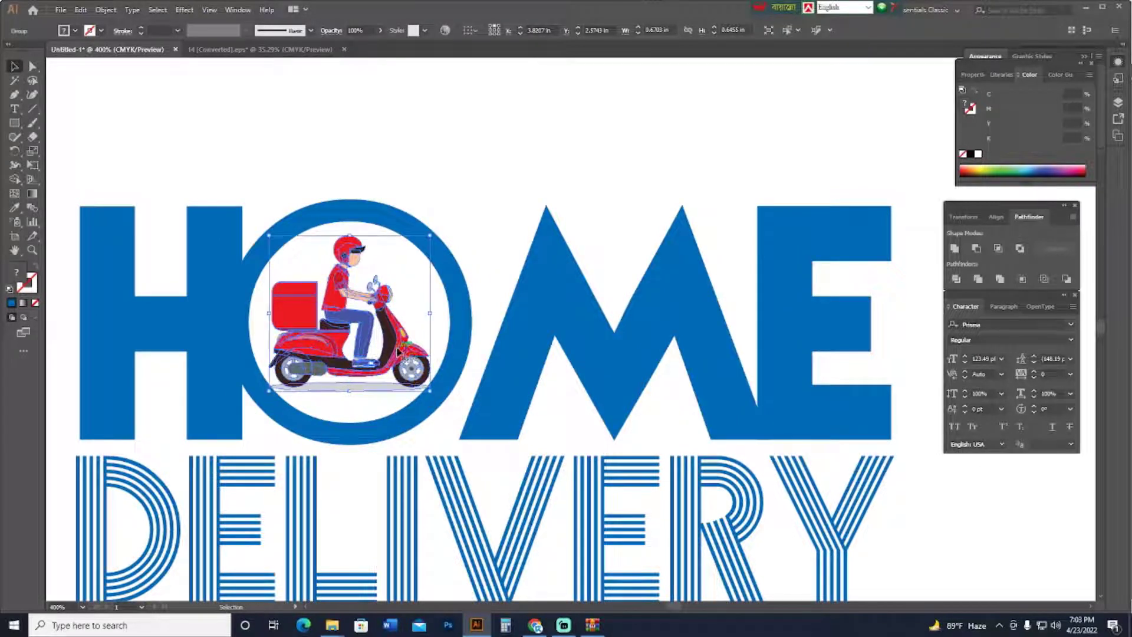
pyautogui.click(506, 243)
pyautogui.moveTo(493, 260); pyautogui.dragTo(543, 286)
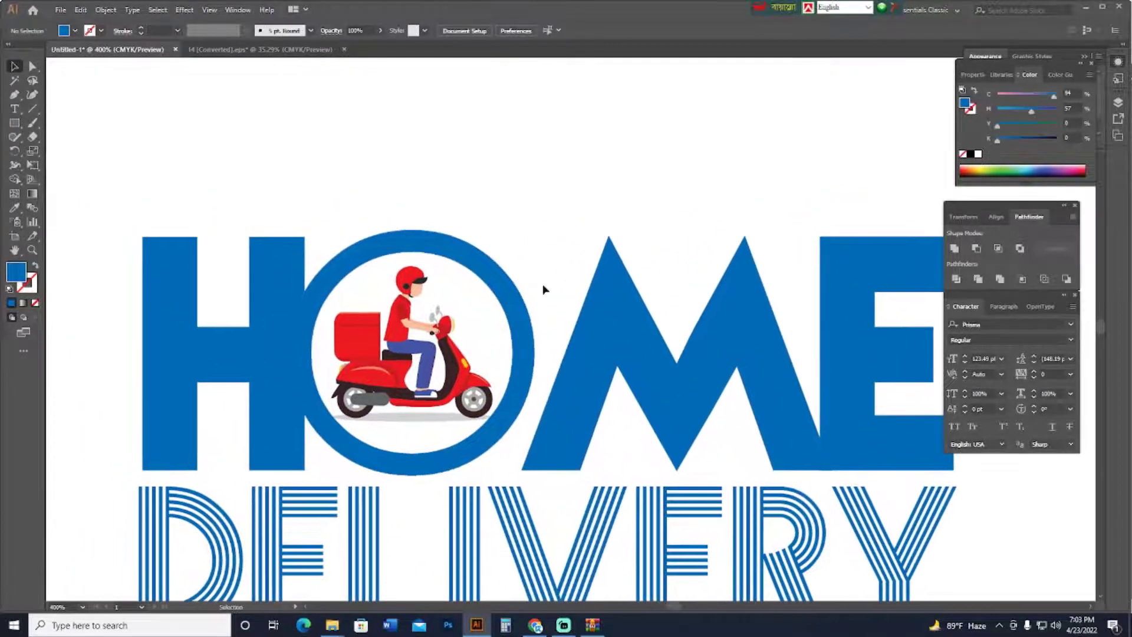
pyautogui.click(484, 370)
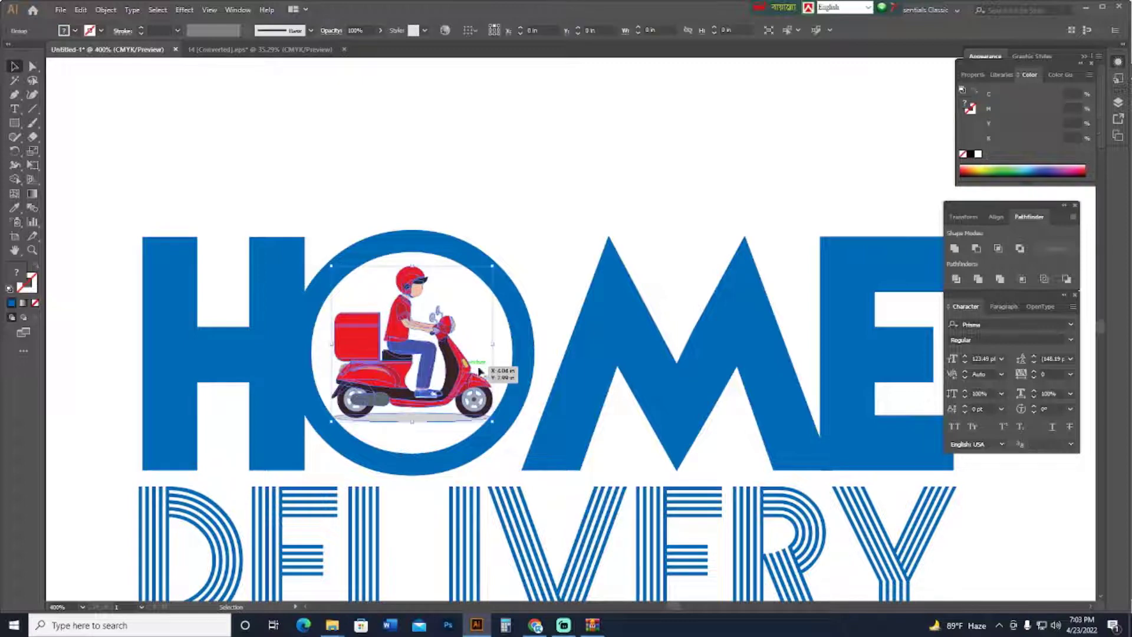
pyautogui.click(546, 262)
pyautogui.click(464, 365)
pyautogui.press('Right')
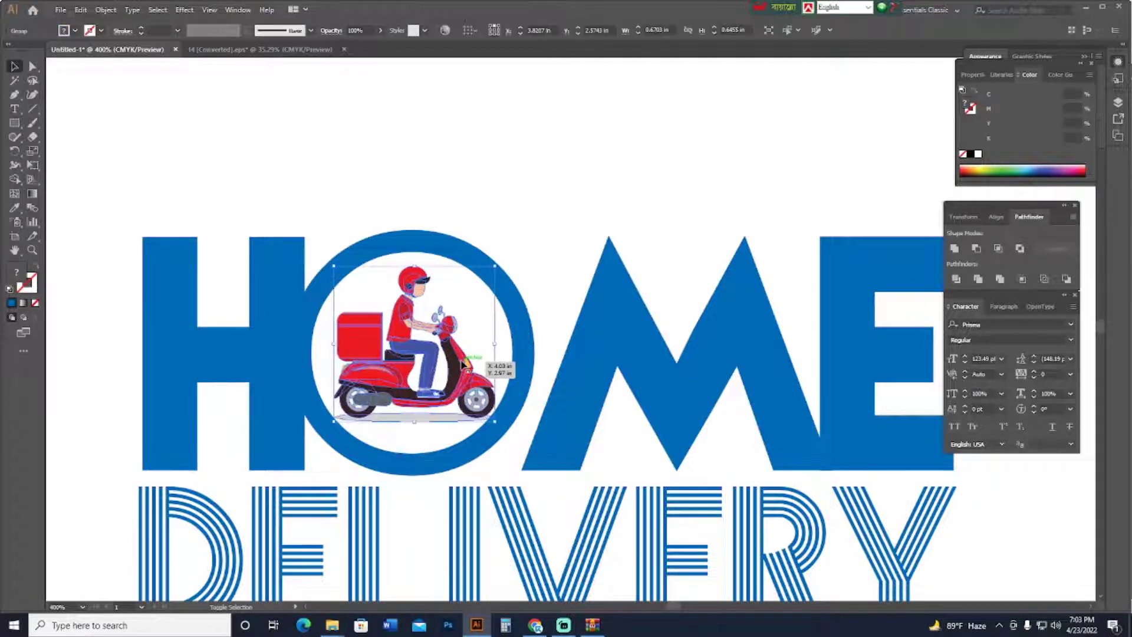
pyautogui.click(576, 231)
pyautogui.hotkey('ctrl', '-')
pyautogui.moveTo(630, 379); pyautogui.dragTo(599, 315)
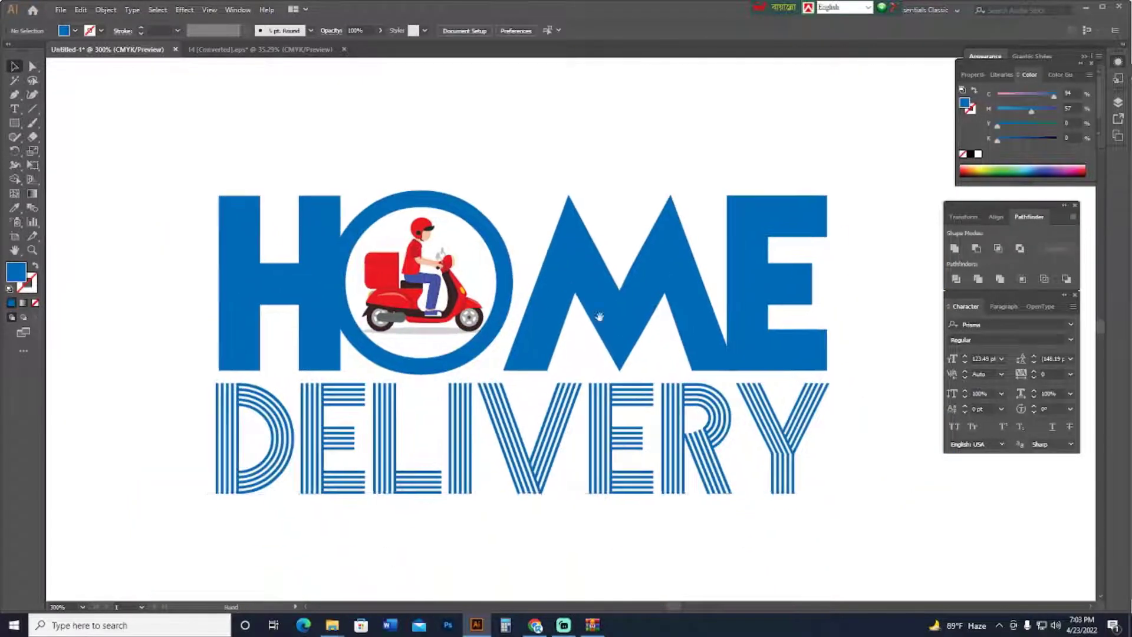
# - Recolor the DELIVERY text with the red sampled from the scooter's delivery box
pyautogui.click(619, 444)
pyautogui.moveTo(619, 444); pyautogui.dragTo(612, 472)
pyautogui.press('i')
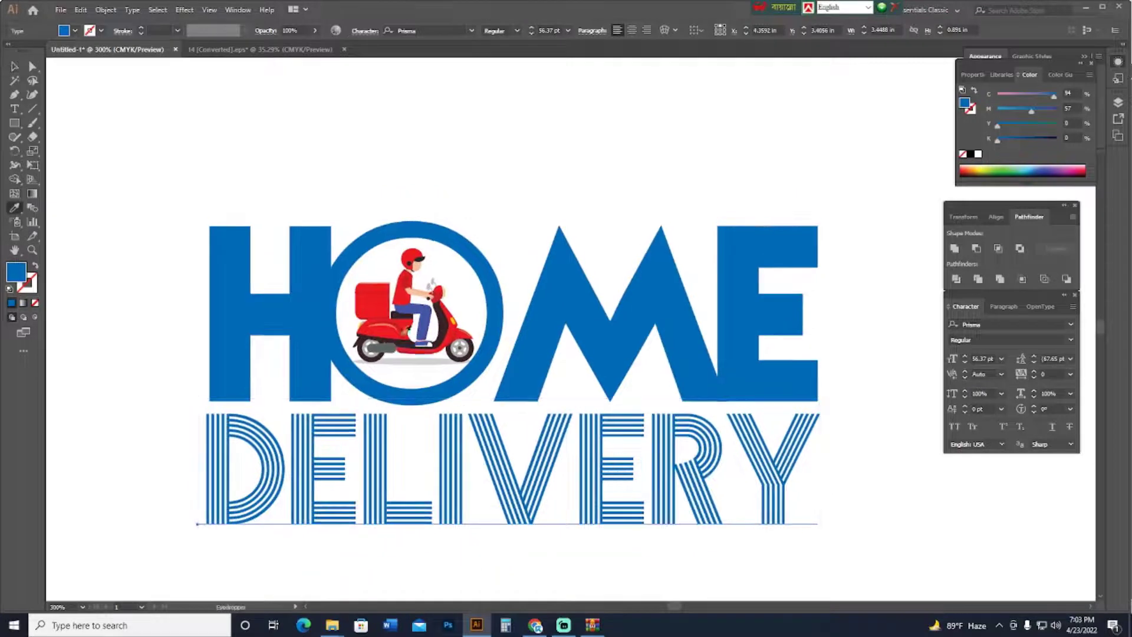
pyautogui.click(381, 303)
pyautogui.press('v')
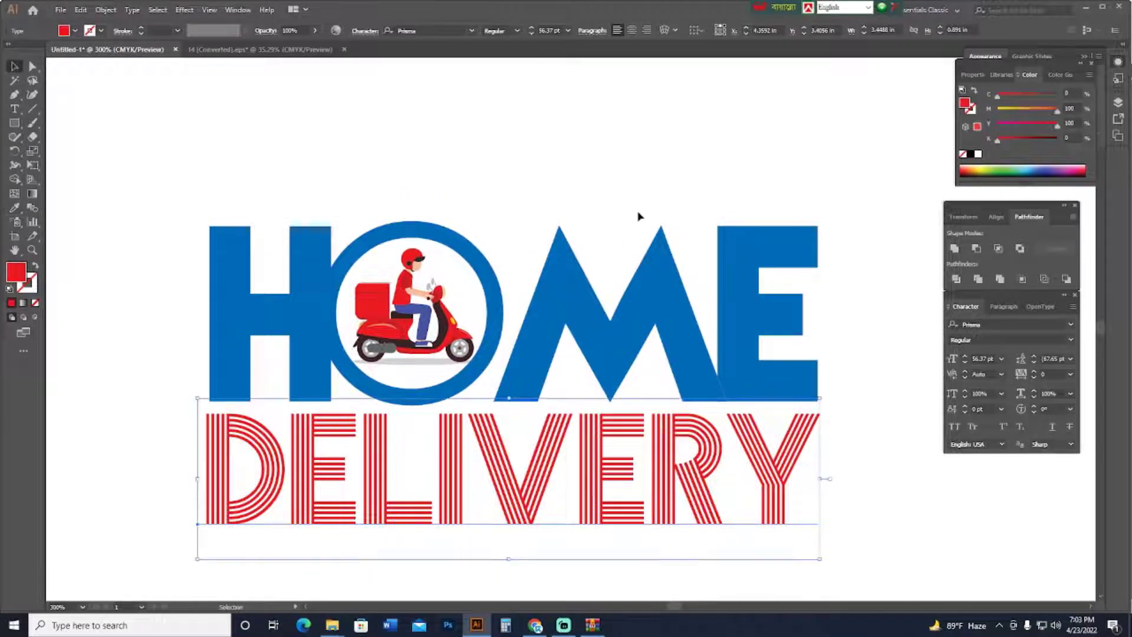
# - Examine the whole blue and red logo at a reduced size, without the surrounding panels
pyautogui.click(761, 285)
pyautogui.click(760, 269)
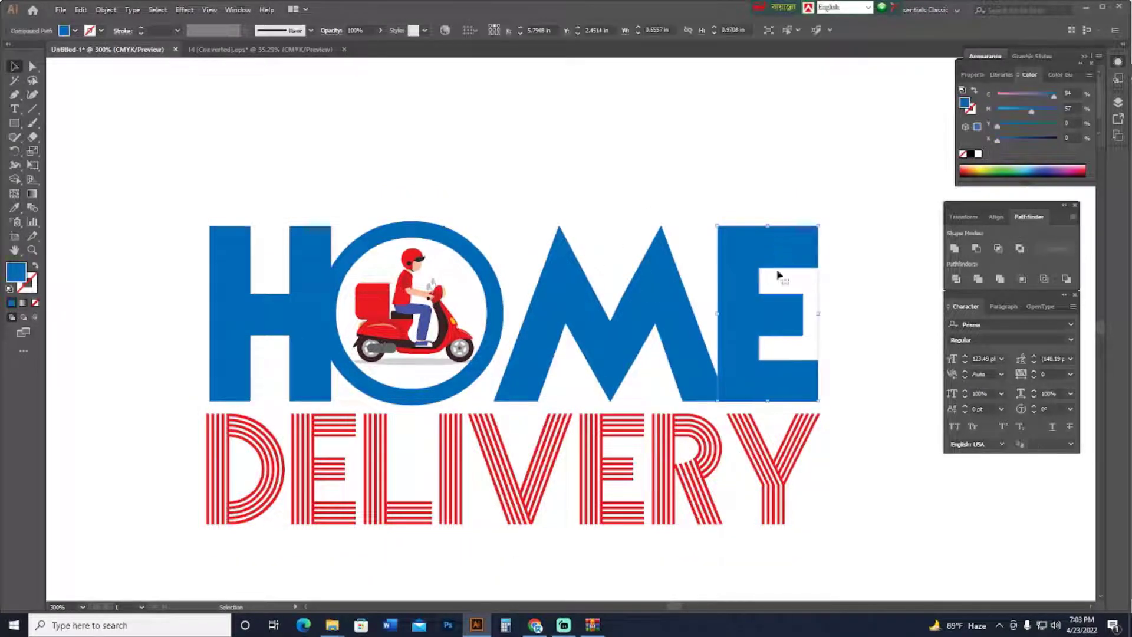
pyautogui.moveTo(778, 276); pyautogui.dragTo(688, 292)
pyautogui.click(748, 290)
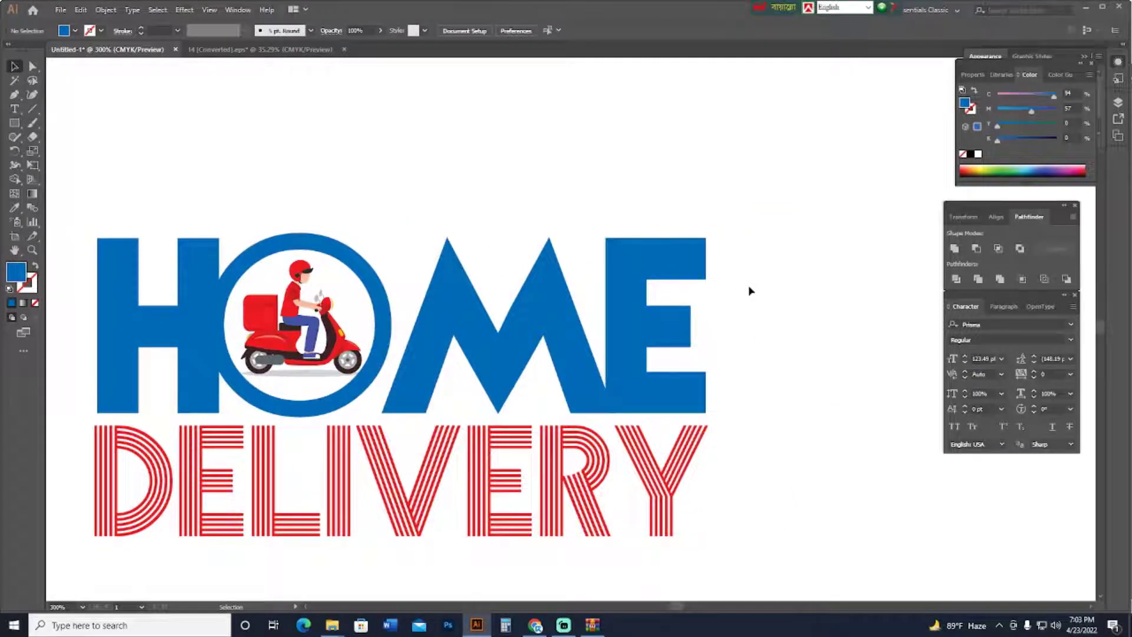
pyautogui.hotkey('ctrl', '-')
pyautogui.hotkey('ctrl', '-')
pyautogui.press('Tab')
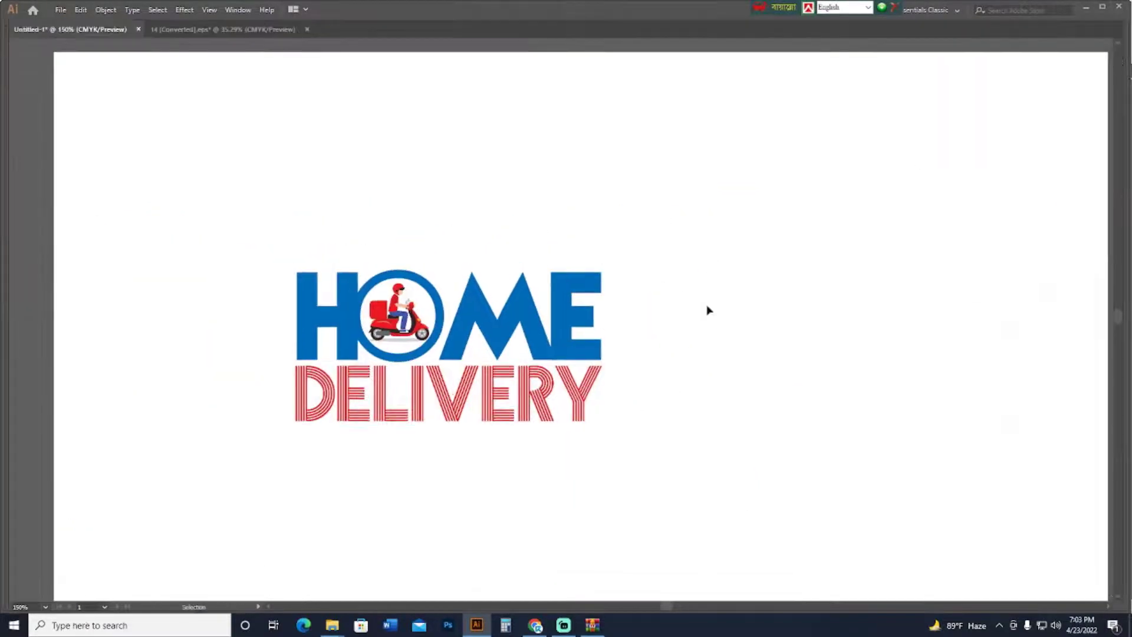
pyautogui.press('Tab')
# - Change the DELIVERY text's fill to a 50% black grey
pyautogui.click(594, 414)
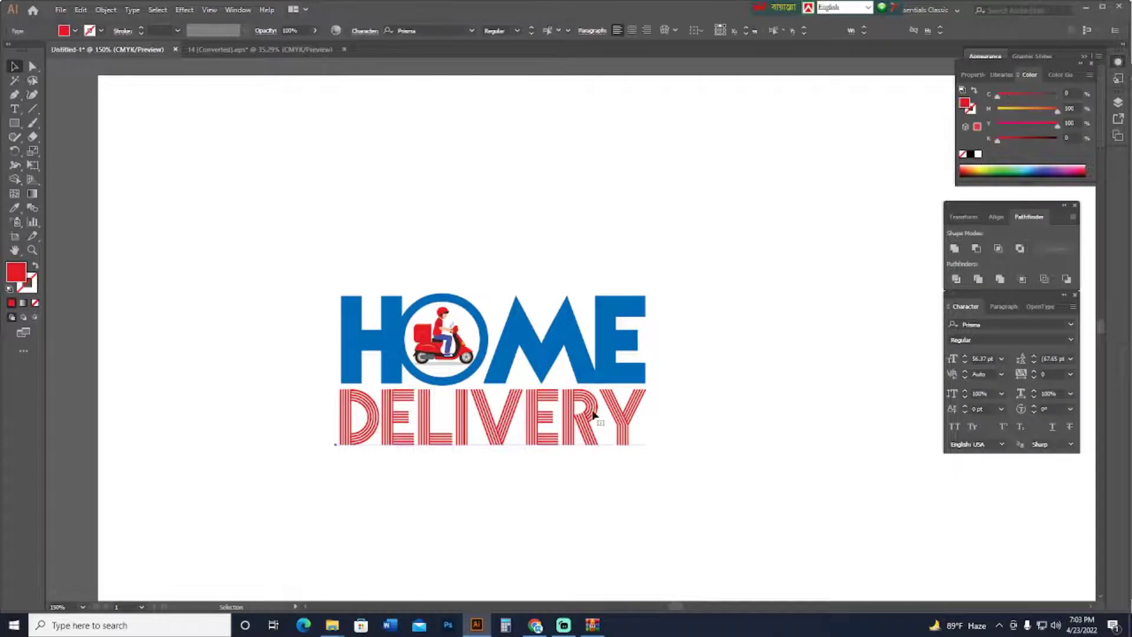
pyautogui.click(971, 154)
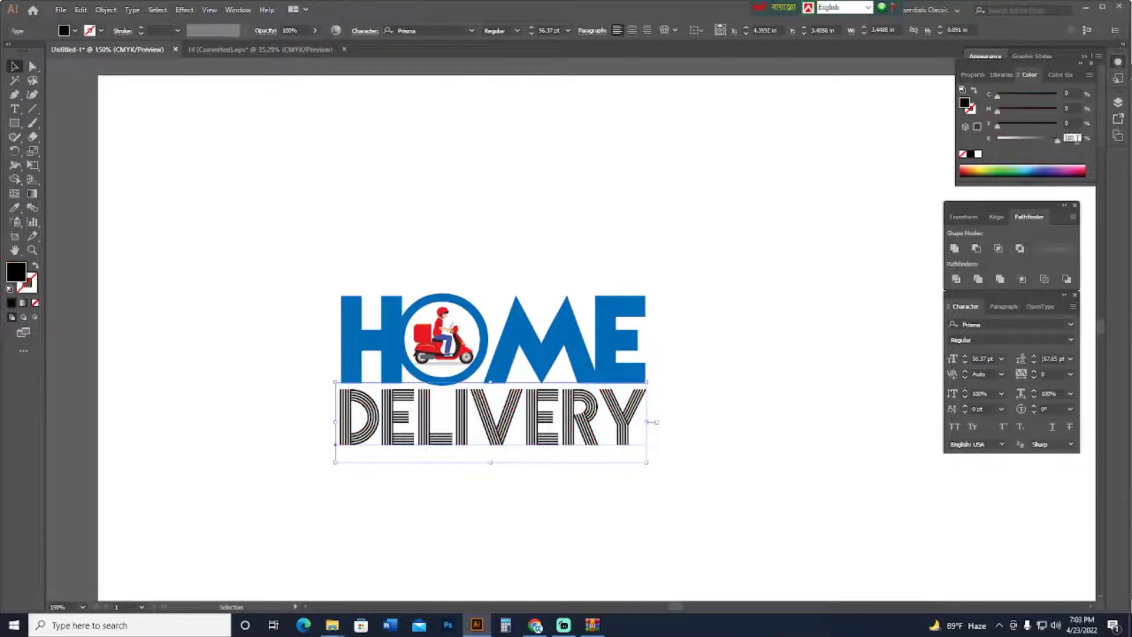
pyautogui.write('50')
pyautogui.press('Return')
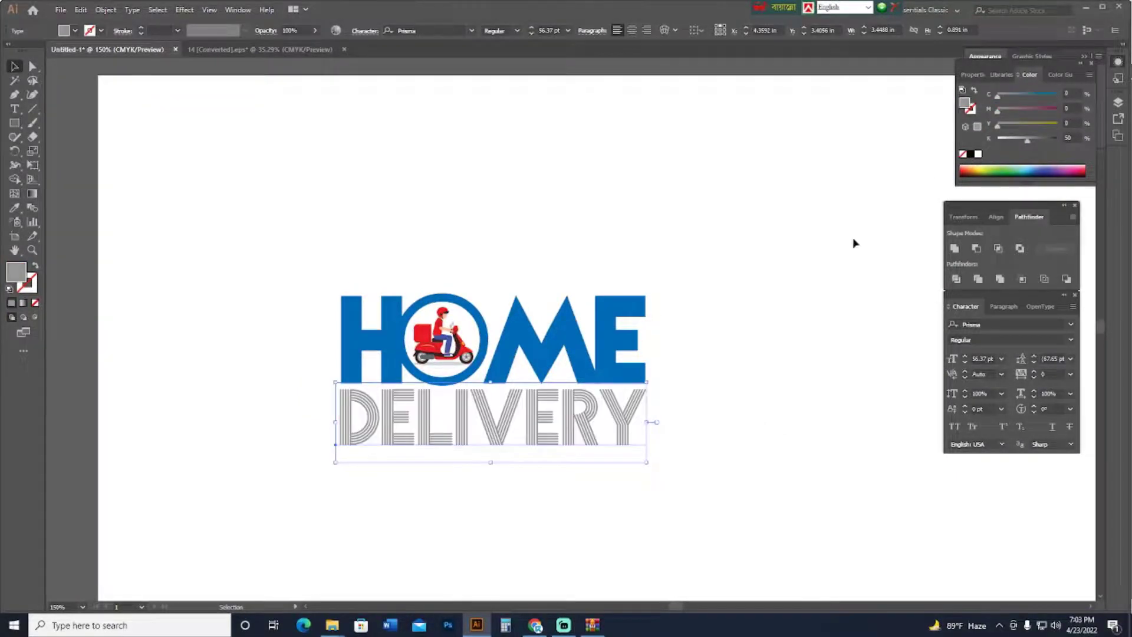
pyautogui.click(776, 315)
pyautogui.hotkey('ctrl', '+')
pyautogui.moveTo(749, 381); pyautogui.dragTo(797, 359)
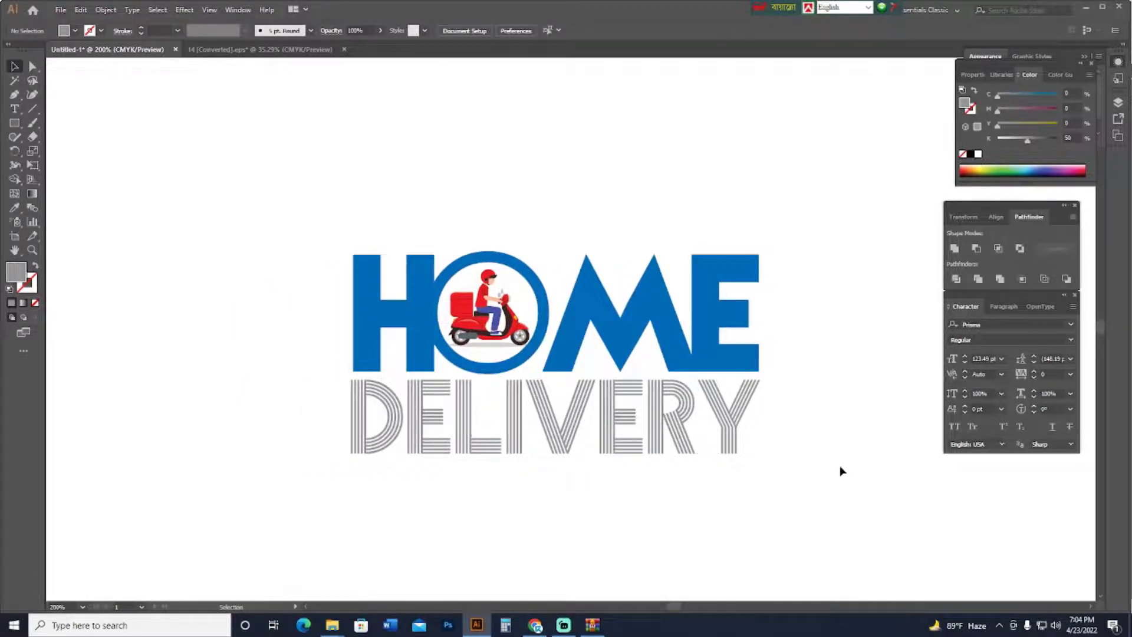
# - Group the HOME letters, scooter illustration and DELIVERY text into one logo object
pyautogui.moveTo(808, 484); pyautogui.dragTo(225, 146)
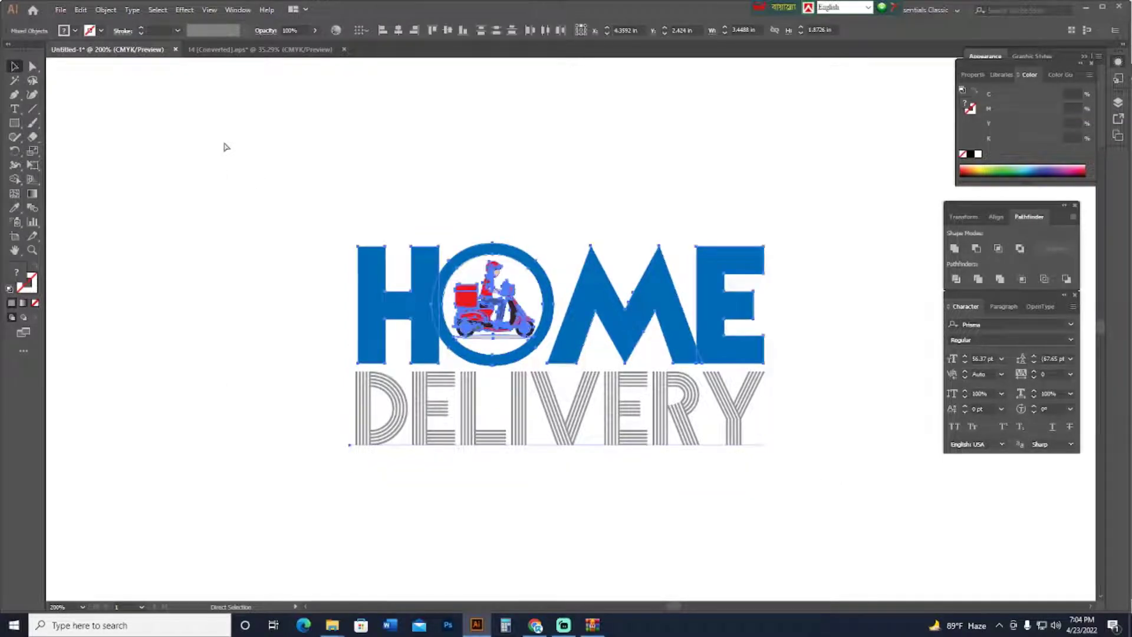
pyautogui.hotkey('ctrl', 'g')
pyautogui.click(229, 184)
pyautogui.hotkey('ctrl', '-')
pyautogui.hotkey('ctrl', '-')
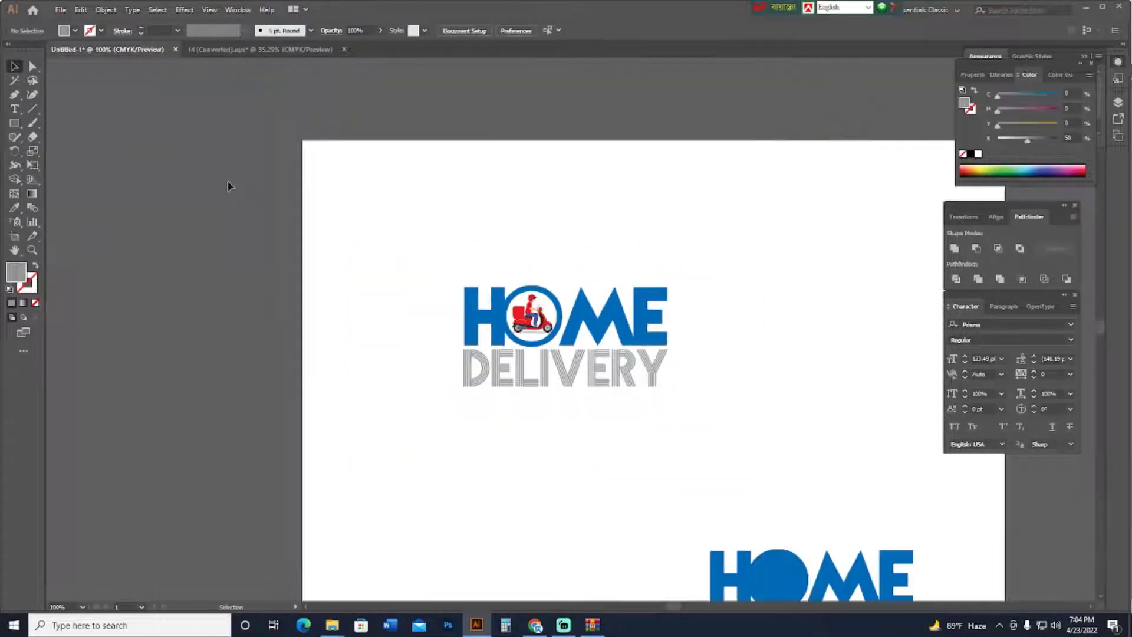
# - Delete the spare HOME text copy below the finished logo
pyautogui.moveTo(670, 276); pyautogui.dragTo(483, 207)
pyautogui.click(613, 508)
pyautogui.press('Delete')
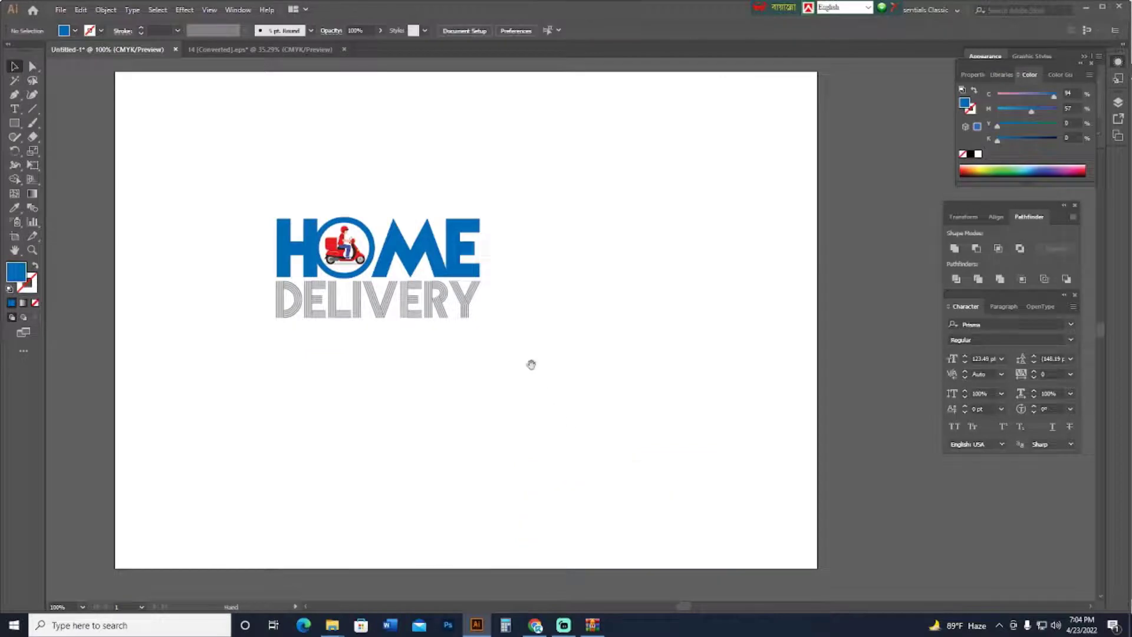
# - Save the document to the Desktop as an Illustrator EPS file named Home Logo
pyautogui.moveTo(531, 365); pyautogui.dragTo(570, 454)
pyautogui.moveTo(470, 391); pyautogui.dragTo(548, 412)
pyautogui.click(674, 448)
pyautogui.click(62, 11)
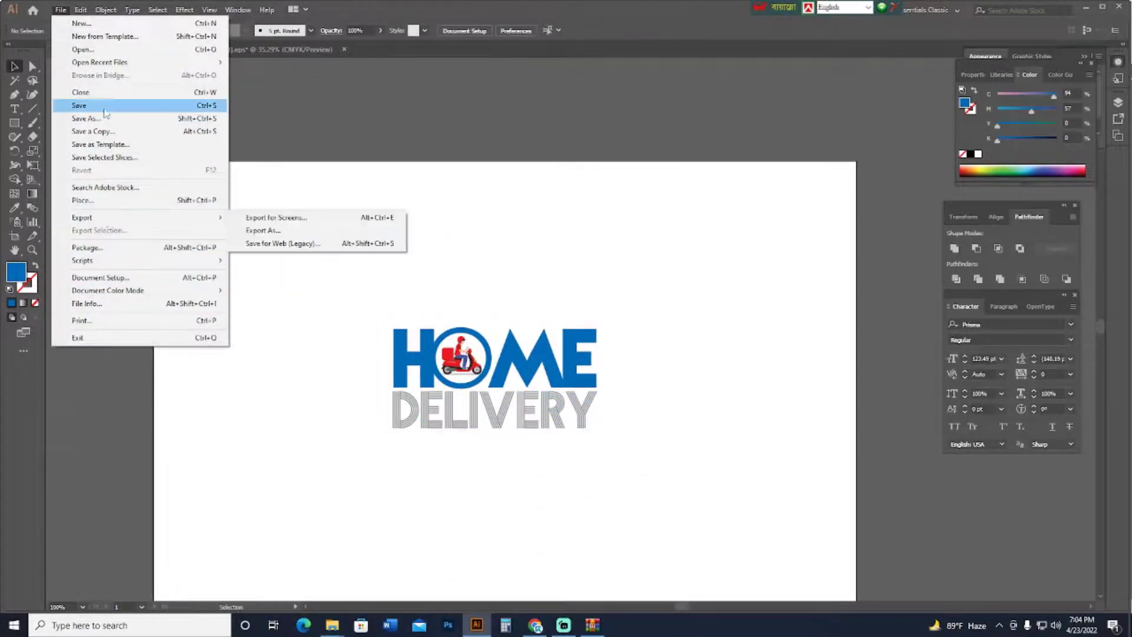
pyautogui.click(105, 112)
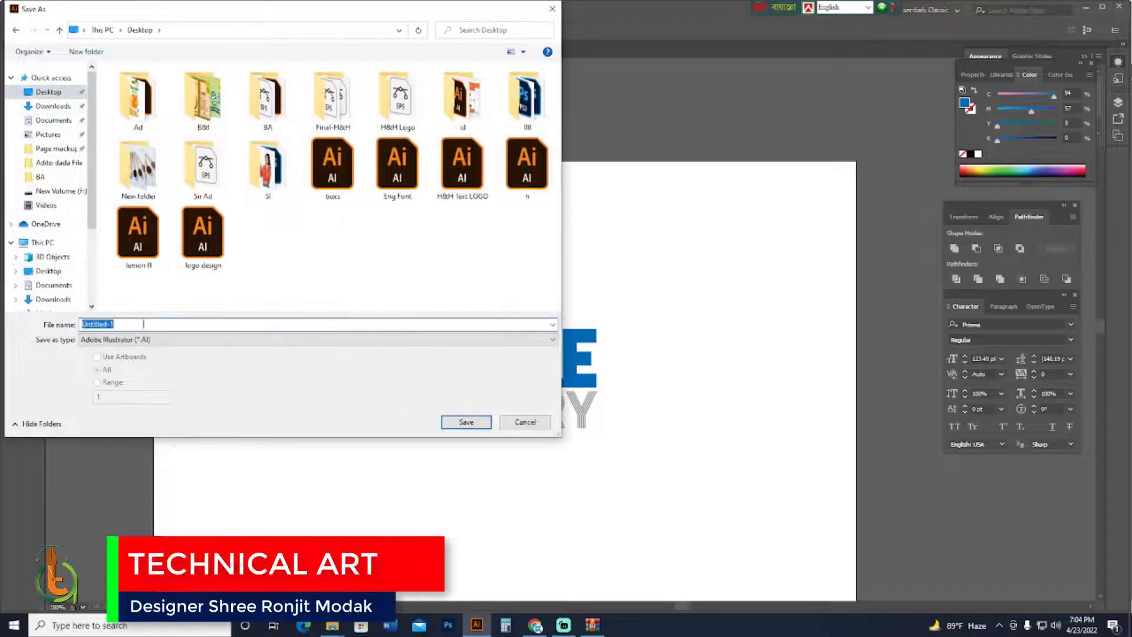
pyautogui.write('Home Logo')
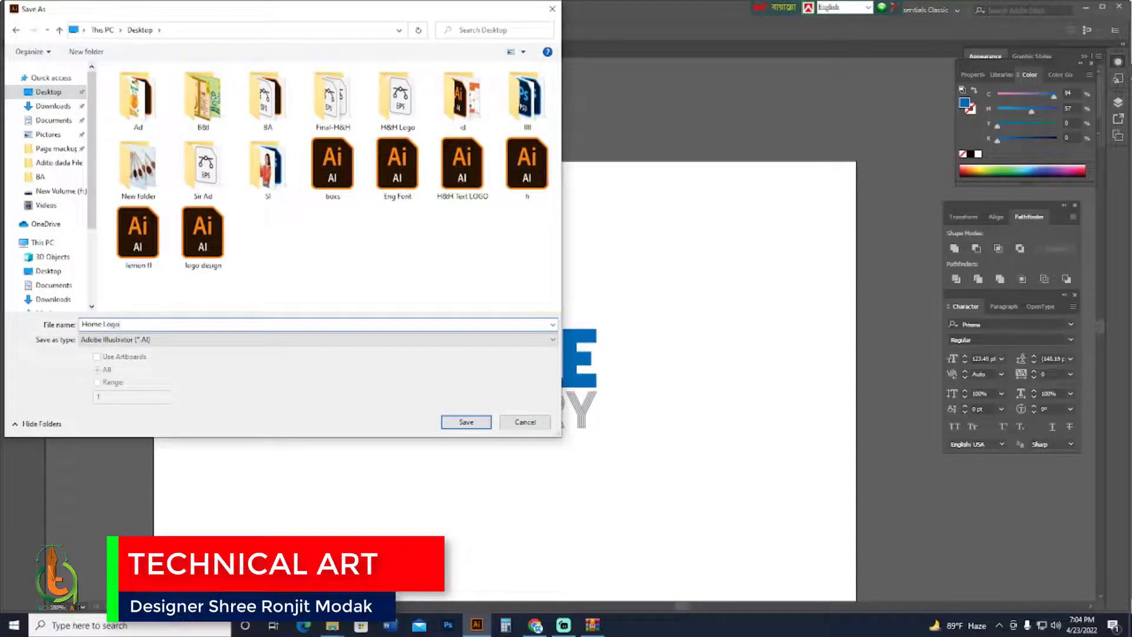
pyautogui.click(242, 340)
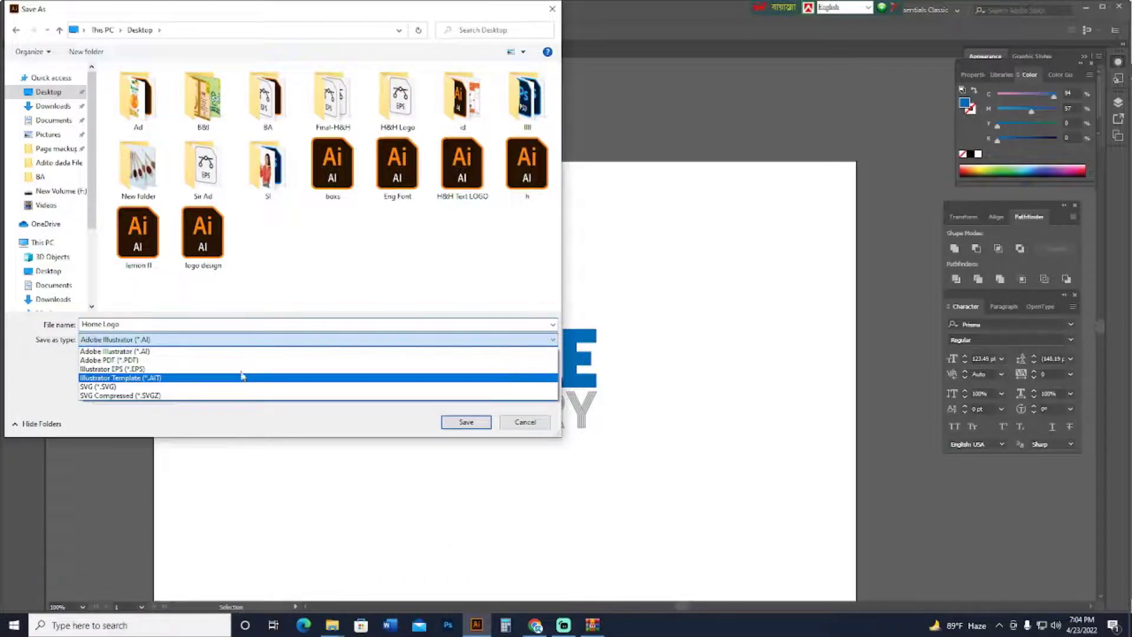
pyautogui.click(243, 369)
pyautogui.click(465, 422)
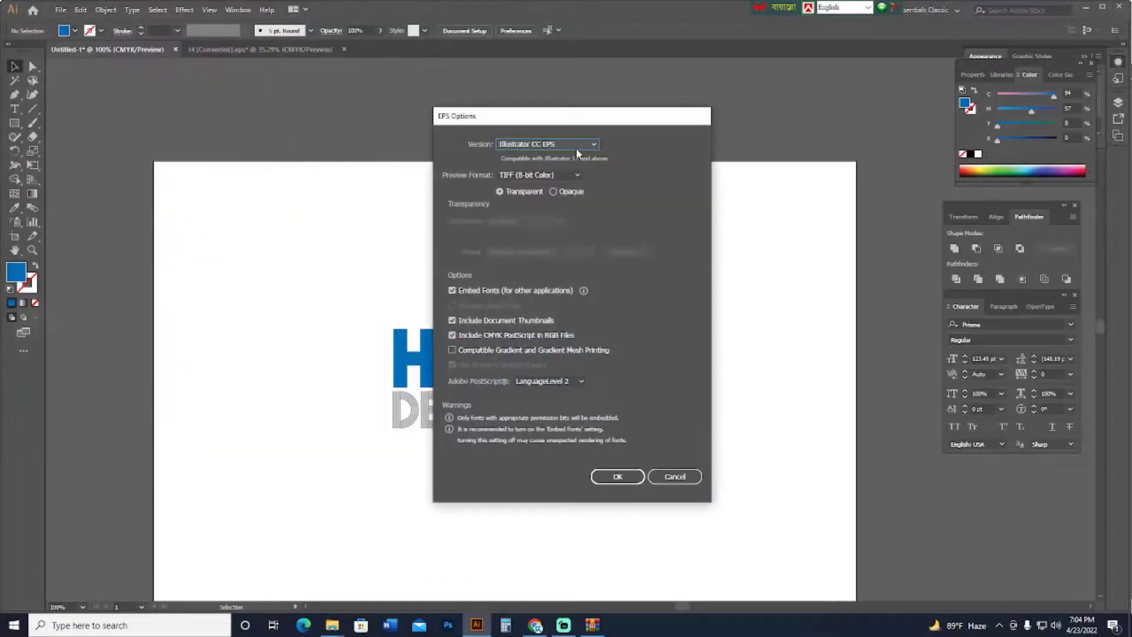
# - Set the EPS version to Illustrator 10 EPS and complete the save
pyautogui.click(576, 148)
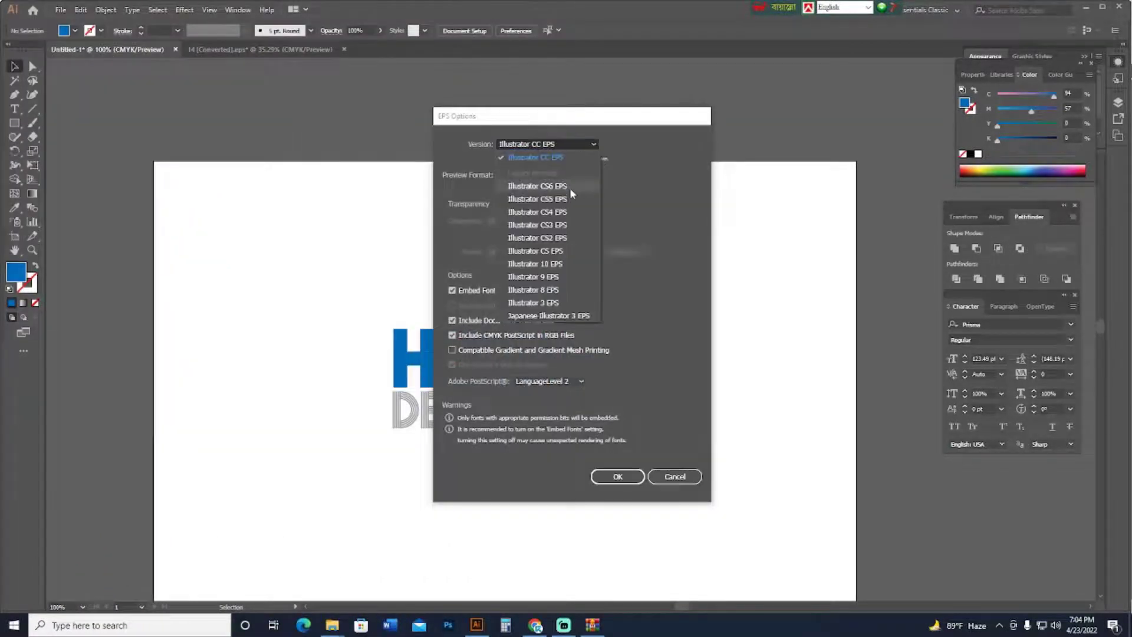
pyautogui.click(567, 264)
pyautogui.click(617, 464)
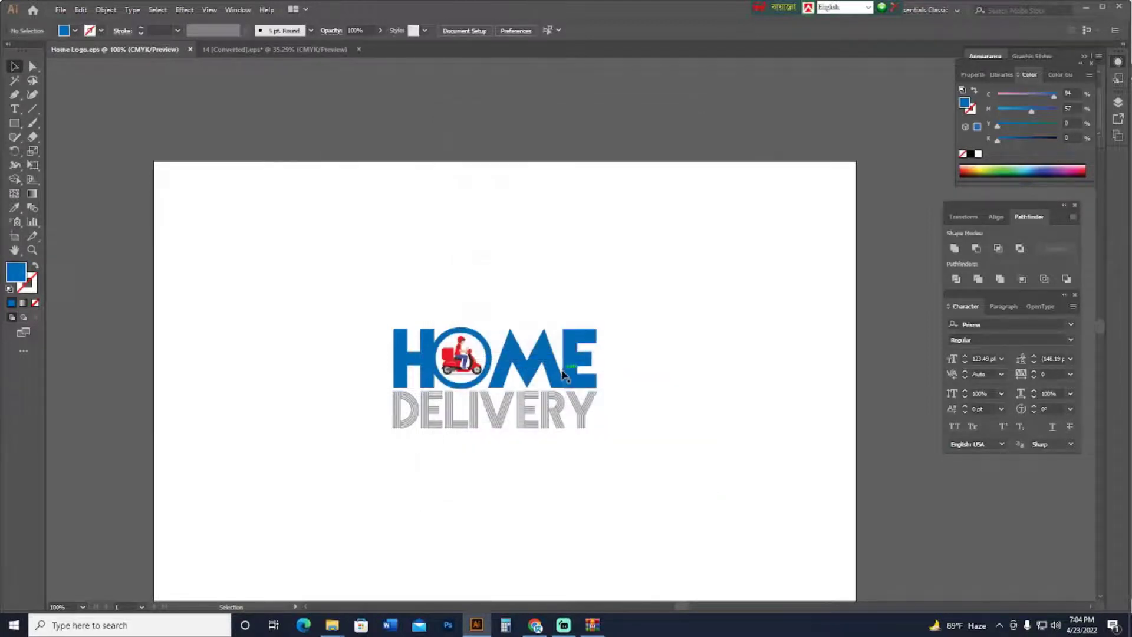
# - Duplicate the whole grouped logo and place the copy below the original on the artboard
pyautogui.click(559, 369)
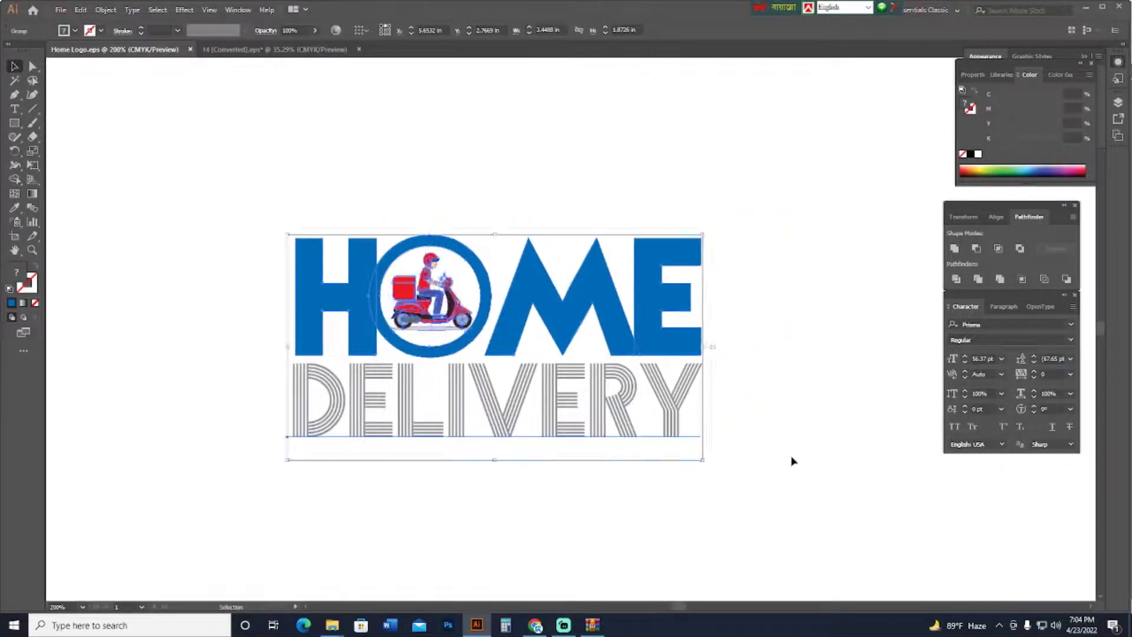
pyautogui.click(793, 459)
pyautogui.moveTo(793, 458); pyautogui.dragTo(642, 455)
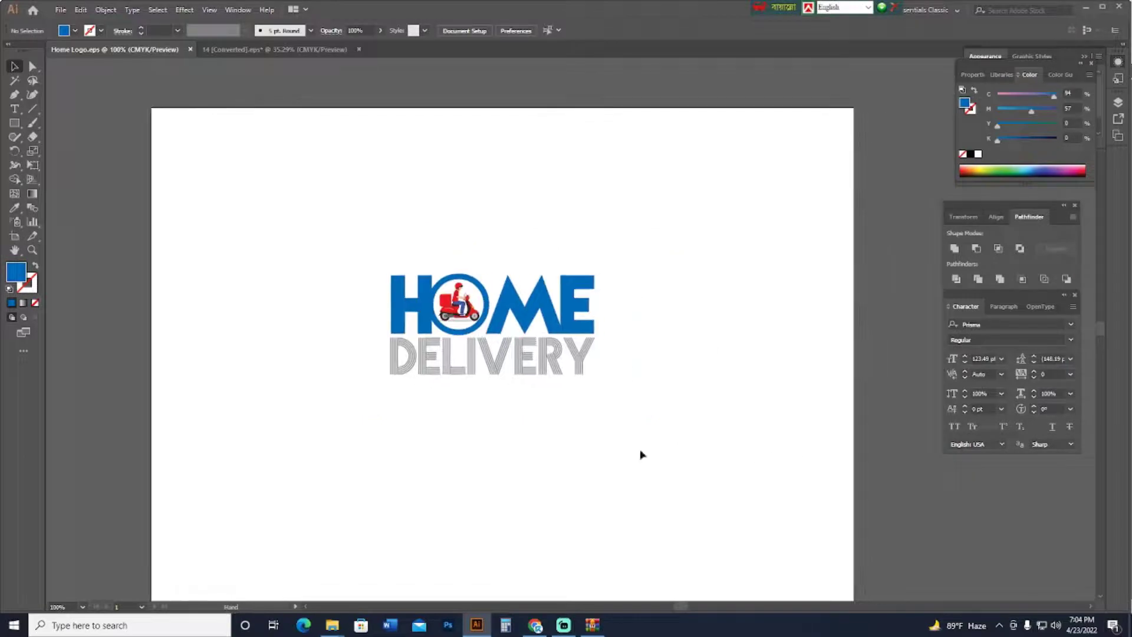
pyautogui.click(511, 318)
pyautogui.moveTo(481, 227); pyautogui.dragTo(481, 227)
pyautogui.moveTo(473, 227); pyautogui.dragTo(524, 405)
pyautogui.click(699, 396)
# - Ungroup the lower logo copy so its HOME letters, scooter and DELIVERY text are separate objects
pyautogui.hotkey('ctrl', '+')
pyautogui.hotkey('ctrl', '+')
pyautogui.moveTo(693, 429); pyautogui.dragTo(757, 356)
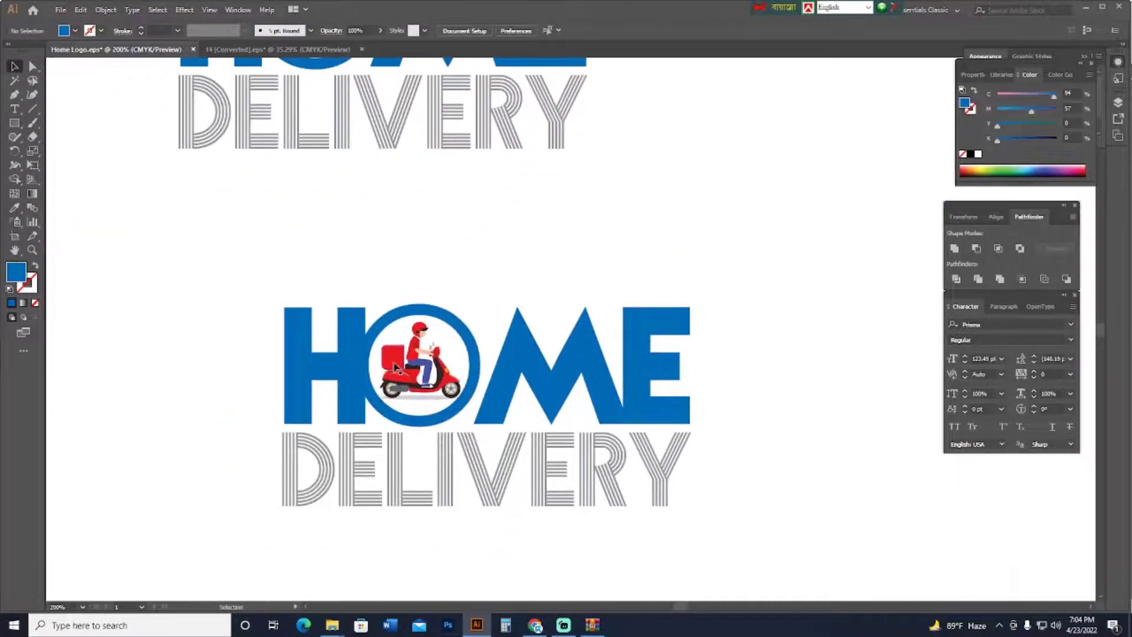
pyautogui.scroll(-3, 395, 367)
pyautogui.click(413, 263)
pyautogui.rightClick(413, 262)
pyautogui.click(446, 361)
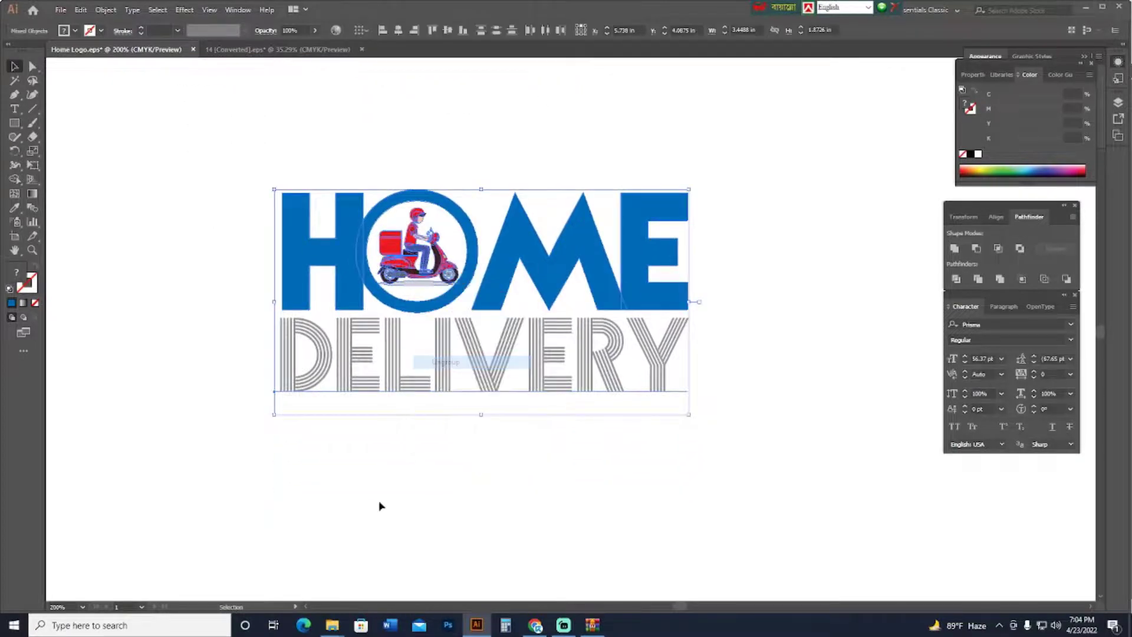
pyautogui.scroll(-2, 379, 506)
pyautogui.click(551, 220)
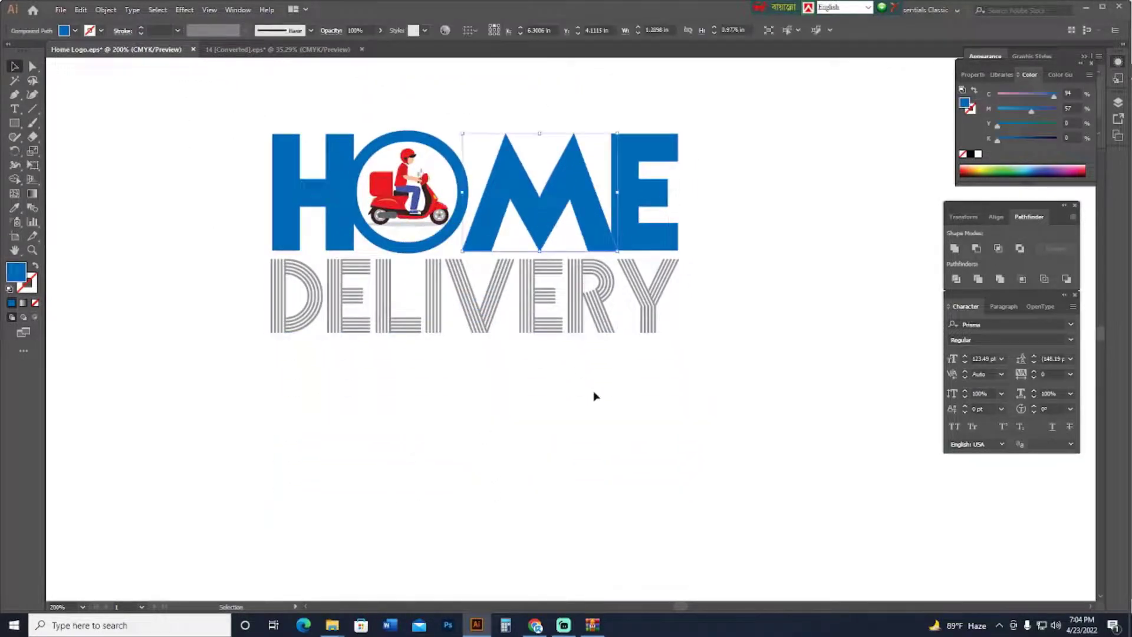
pyautogui.click(594, 396)
pyautogui.moveTo(626, 369); pyautogui.dragTo(607, 423)
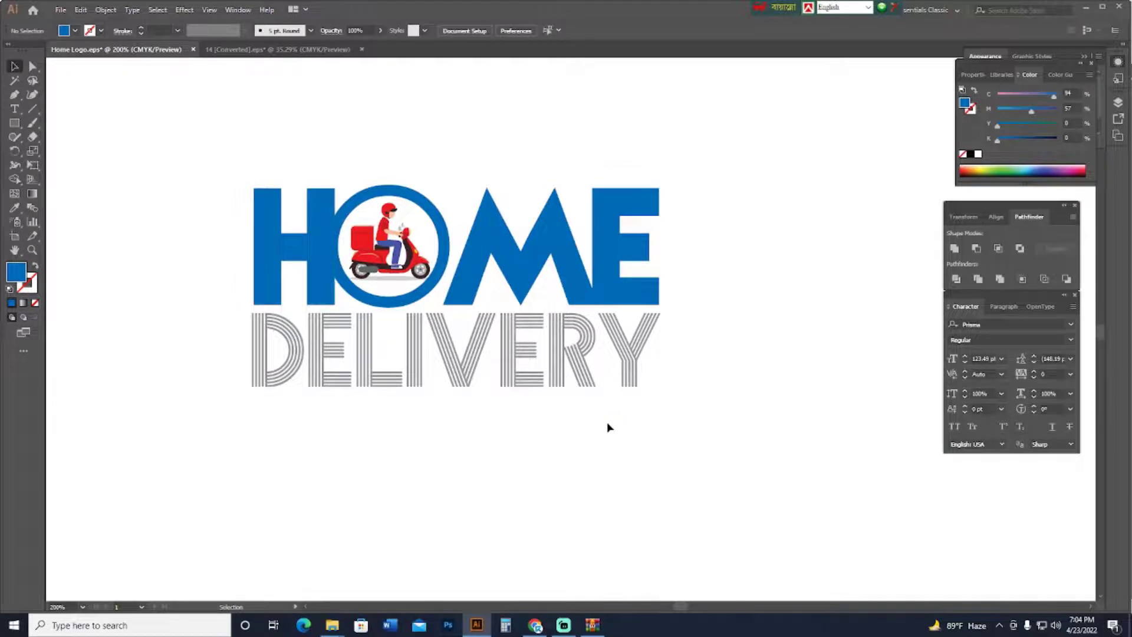
# - Rotate the lower copy's DELIVERY text 90 degrees counterclockwise, scale it to about 21.5 pt and place it beside the E
pyautogui.click(523, 348)
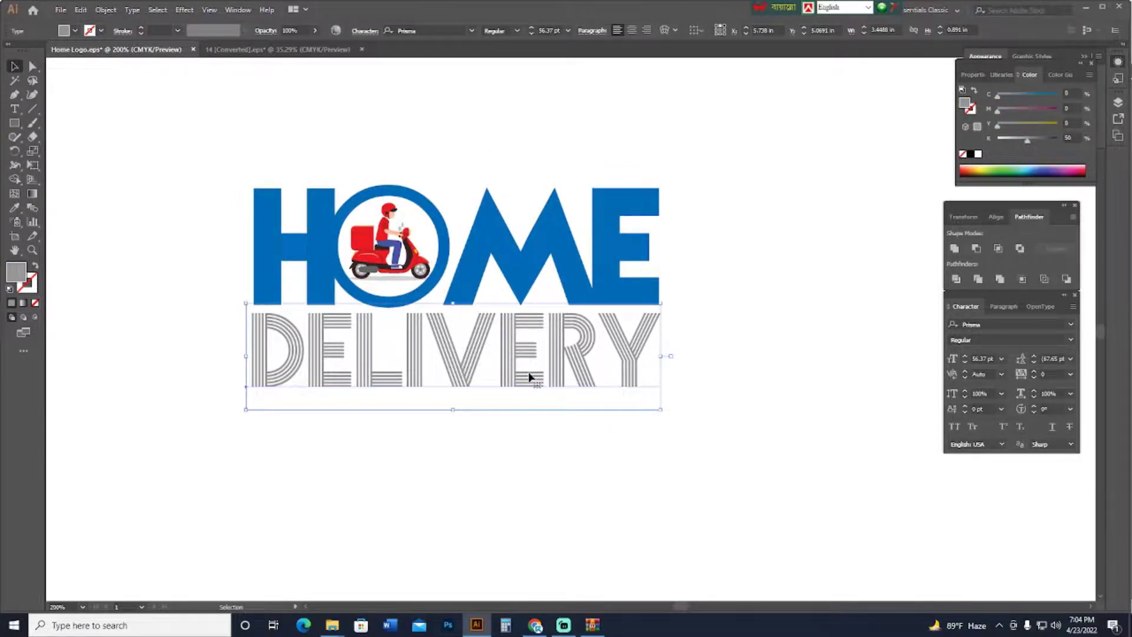
pyautogui.scroll(2, 535, 373)
pyautogui.click(735, 437)
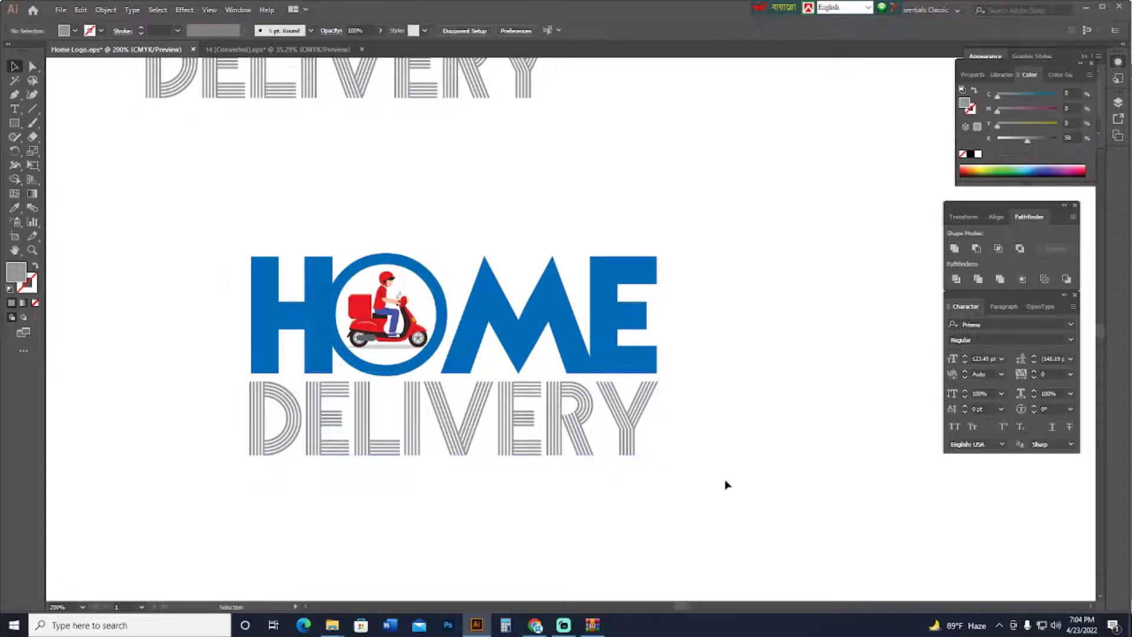
pyautogui.click(430, 421)
pyautogui.moveTo(457, 423); pyautogui.dragTo(723, 224)
pyautogui.moveTo(605, 263); pyautogui.dragTo(719, 438)
pyautogui.click(652, 416)
pyautogui.moveTo(666, 467); pyautogui.dragTo(596, 375)
# - Resize the vertical DELIVERY text to about 15.4 pt and fit it onto the vertical stem of the E
pyautogui.hotkey('ctrl', '+')
pyautogui.hotkey('ctrl', '+')
pyautogui.hotkey('ctrl', '+')
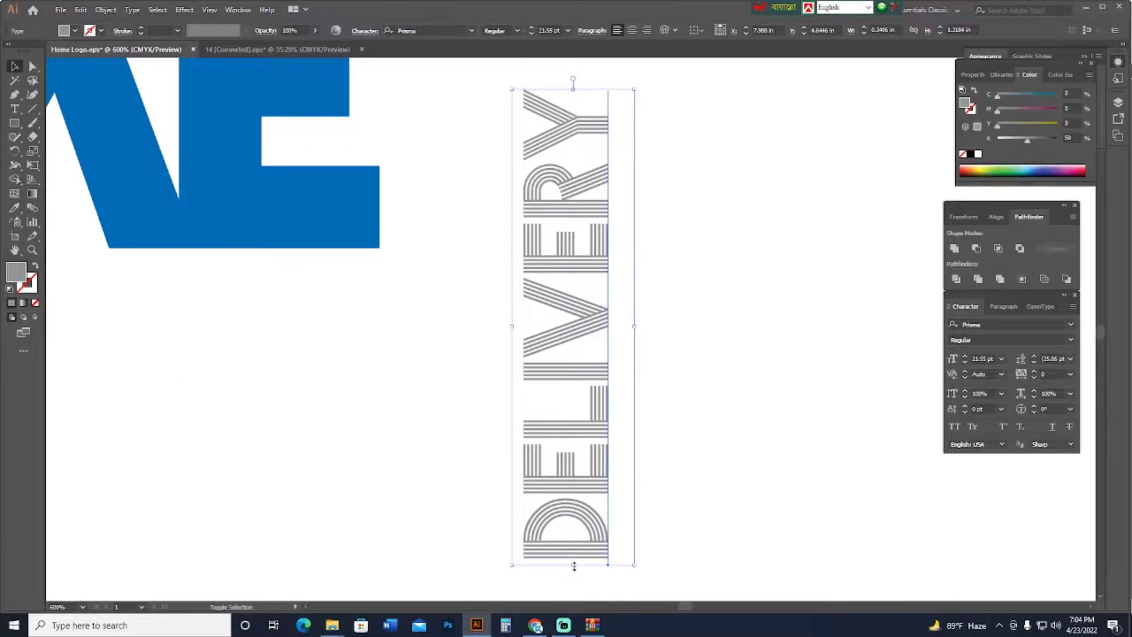
pyautogui.moveTo(573, 566); pyautogui.dragTo(599, 328)
pyautogui.click(677, 311)
pyautogui.scroll(4, 676, 311)
pyautogui.hscroll(-2, 677, 311)
pyautogui.moveTo(672, 470); pyautogui.dragTo(330, 305)
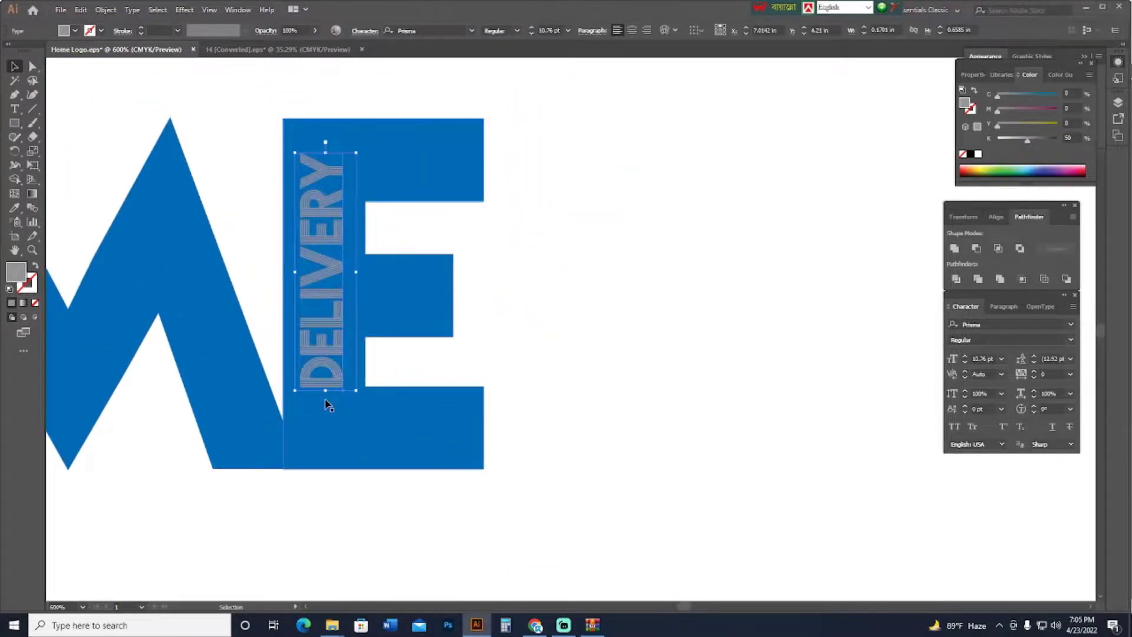
pyautogui.moveTo(356, 390); pyautogui.dragTo(321, 466)
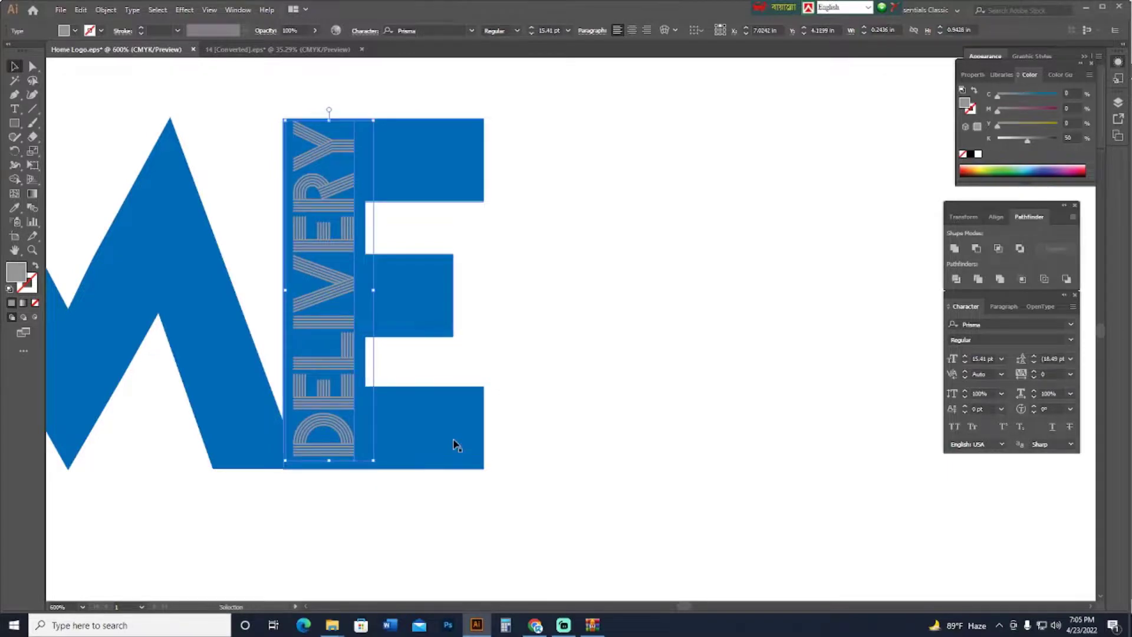
# - Fill the vertical DELIVERY text with white and save the file
pyautogui.click(978, 154)
pyautogui.click(732, 331)
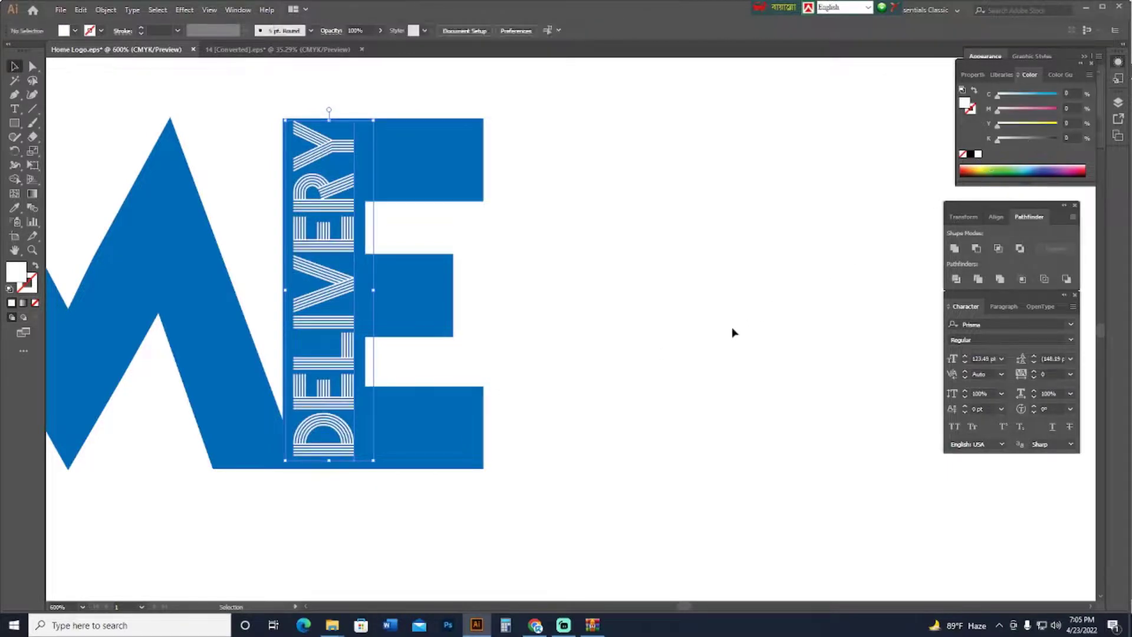
pyautogui.press('space')
pyautogui.moveTo(637, 354); pyautogui.dragTo(740, 379)
pyautogui.scroll(-3, 740, 379)
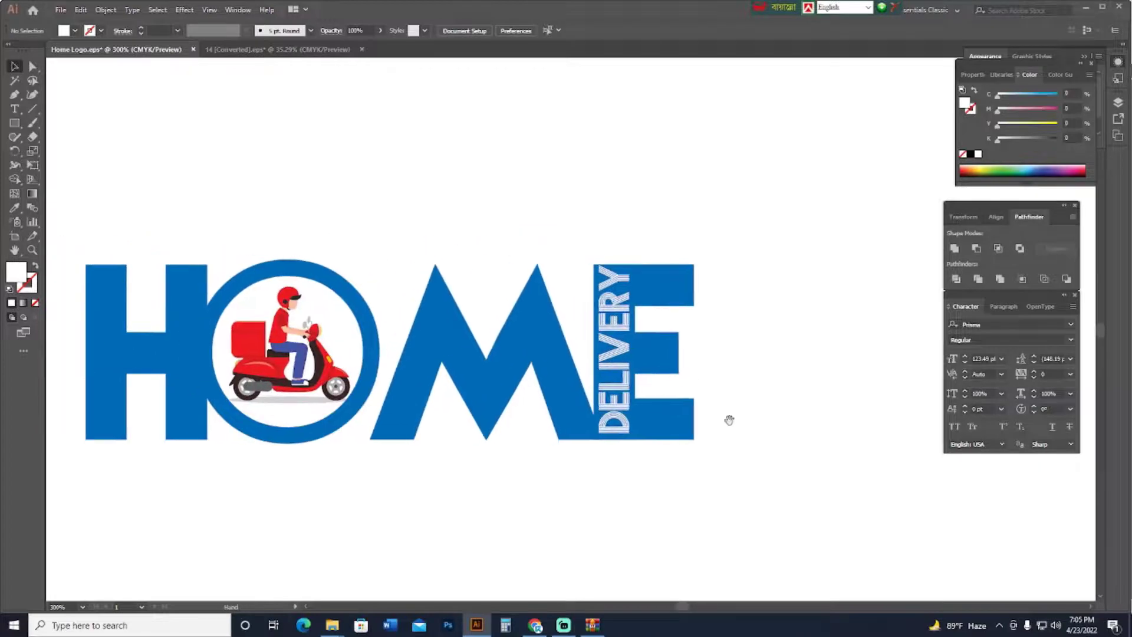
pyautogui.hotkey('ctrl', '-')
pyautogui.hotkey('ctrl', 's')
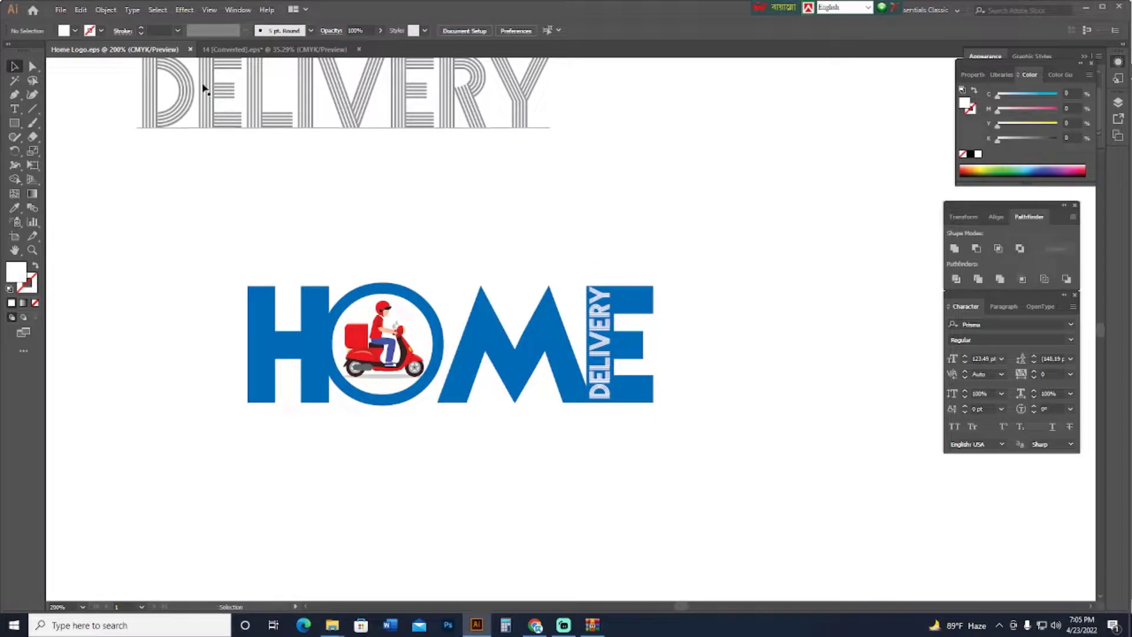
pyautogui.click(575, 624)
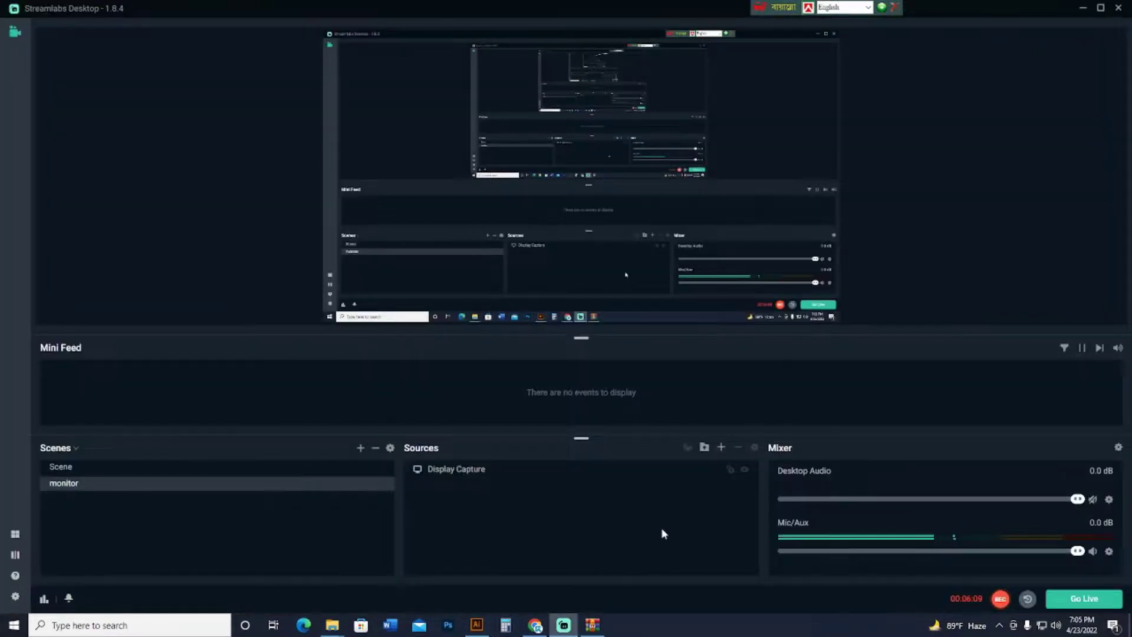
pyautogui.click(1088, 8)
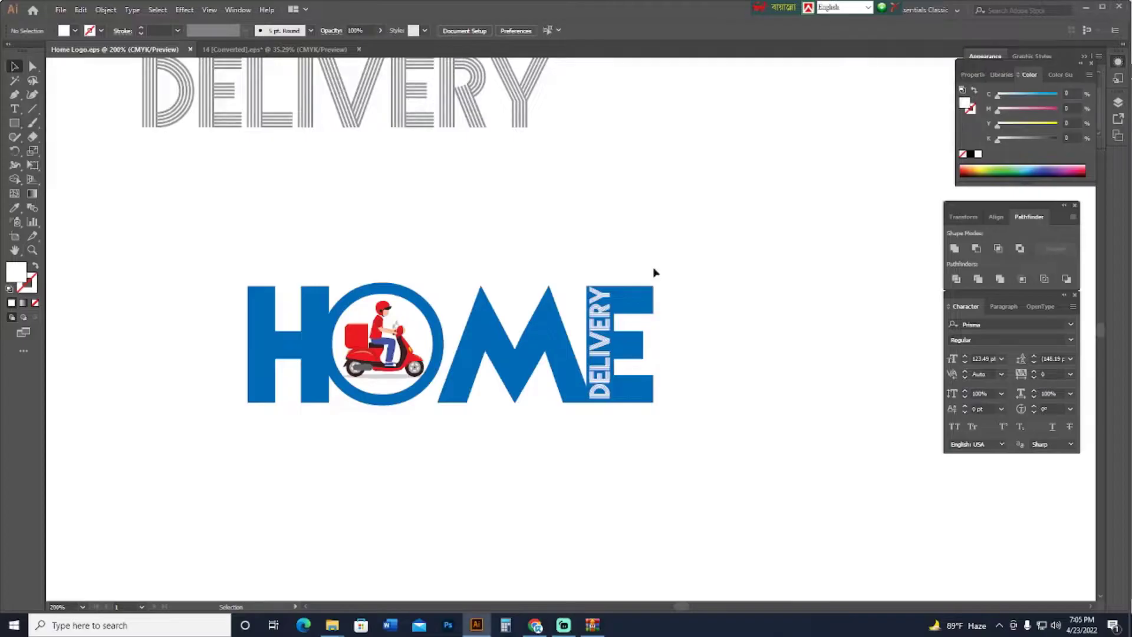
pyautogui.rightClick(661, 198)
pyautogui.click(611, 192)
# - Move the second logo version up beside the original, to the right of its HOME word
pyautogui.hotkey('ctrl', '-')
pyautogui.hotkey('ctrl', '-')
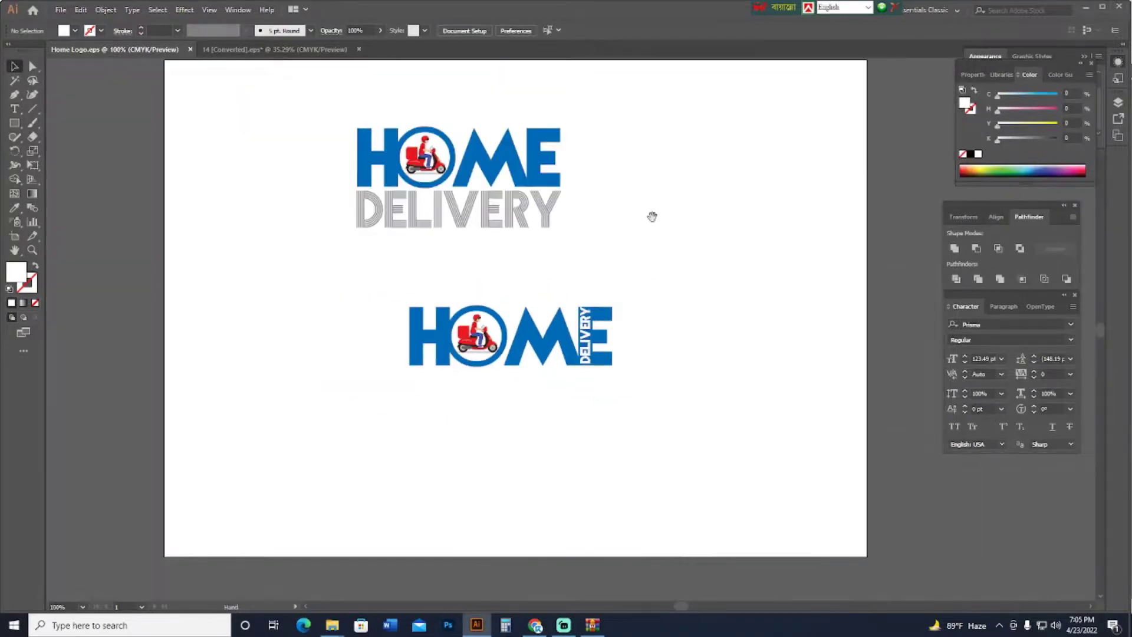
pyautogui.moveTo(371, 397); pyautogui.dragTo(544, 228)
pyautogui.click(557, 358)
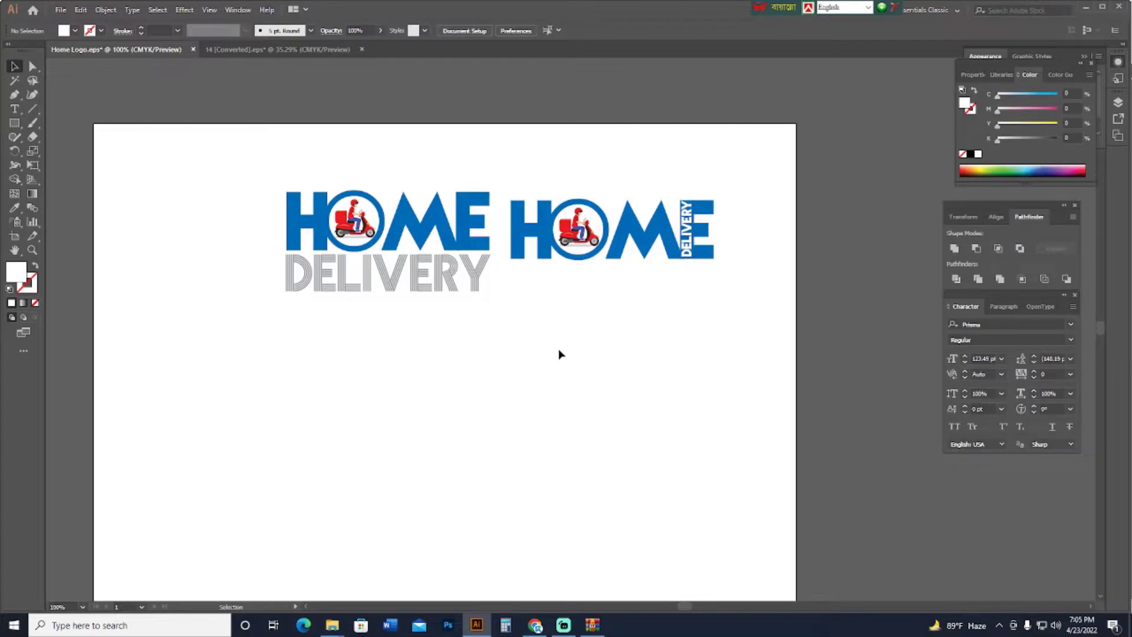
# - Save the Home Logo file with both logo versions side by side
pyautogui.hotkey('ctrl', '+')
pyautogui.moveTo(558, 351); pyautogui.dragTo(574, 368)
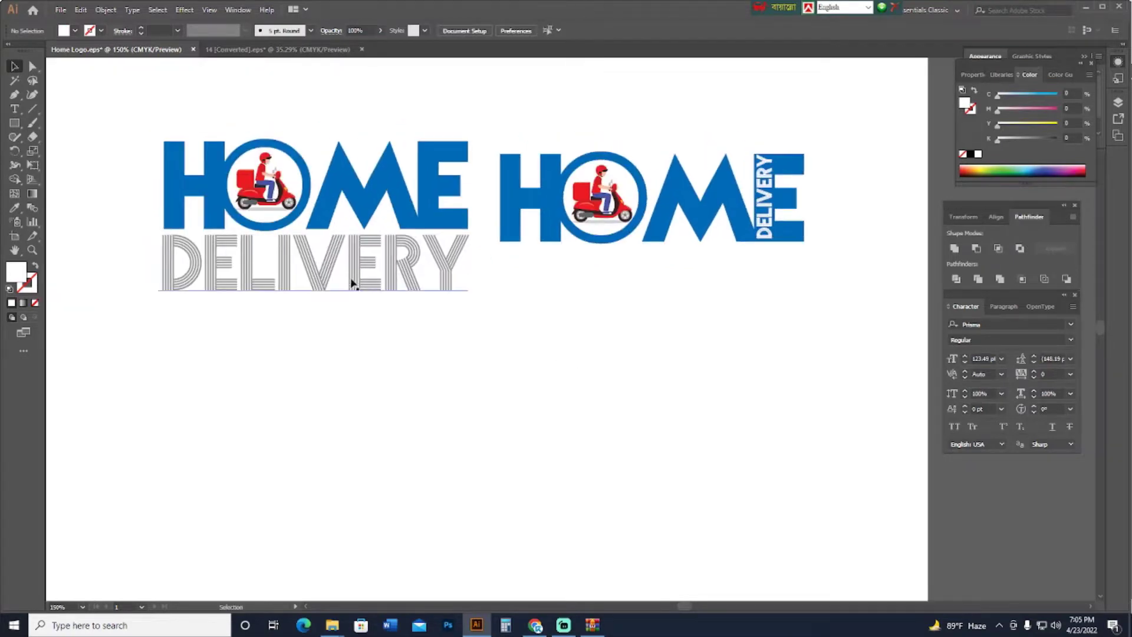
pyautogui.click(409, 244)
pyautogui.click(490, 271)
pyautogui.moveTo(691, 318); pyautogui.dragTo(643, 328)
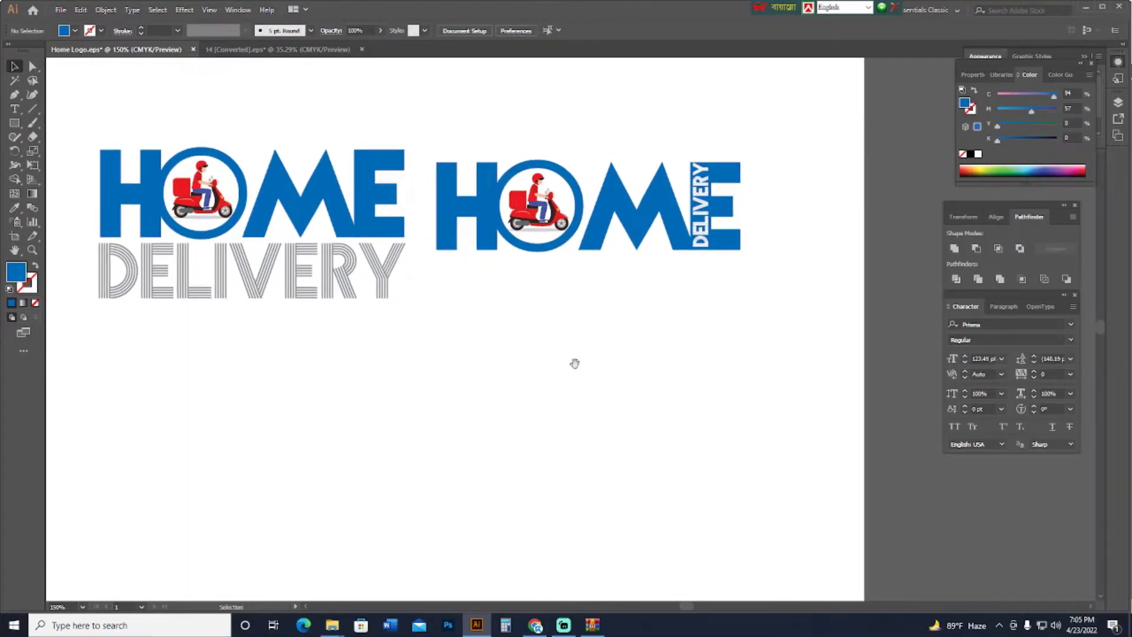
pyautogui.moveTo(575, 363); pyautogui.dragTo(604, 351)
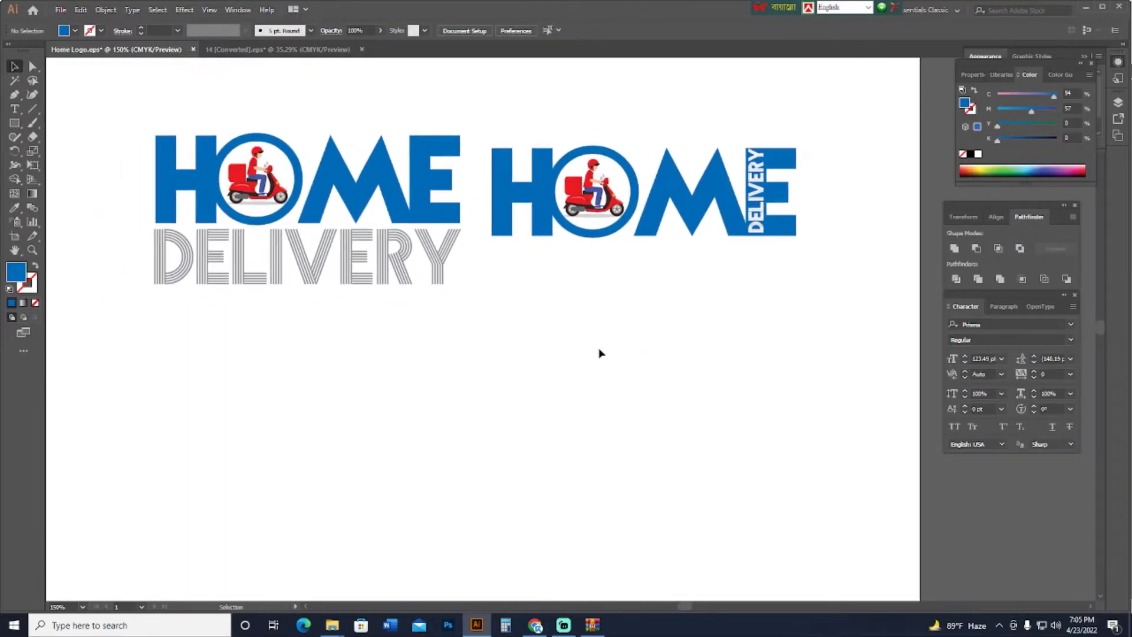
pyautogui.hotkey('ctrl', 's')
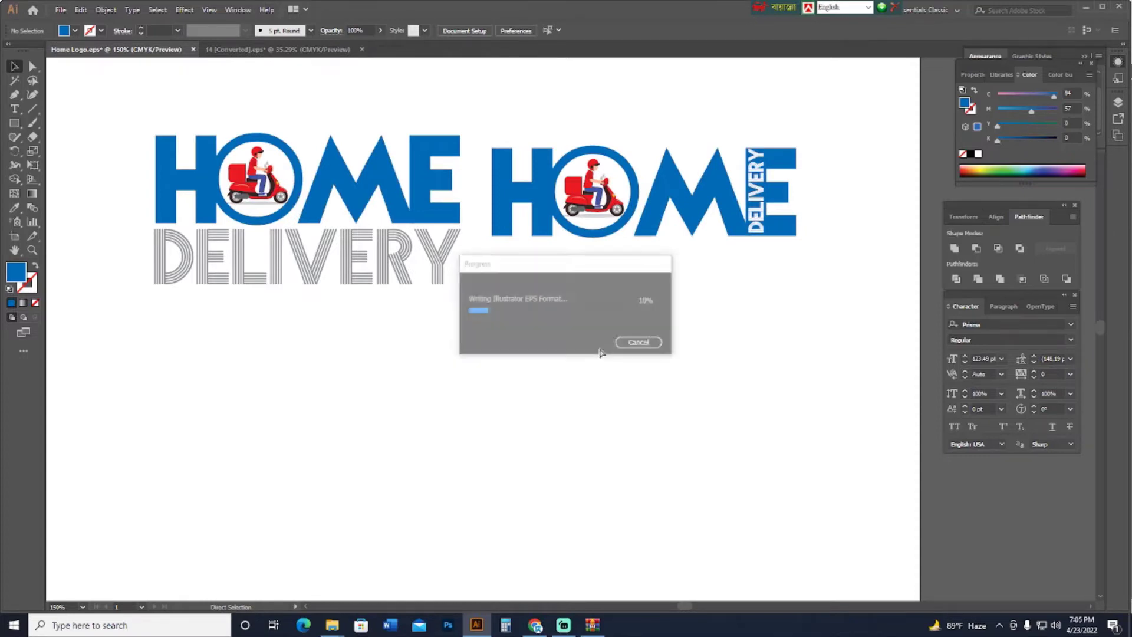
pyautogui.click(540, 184)
pyautogui.click(497, 328)
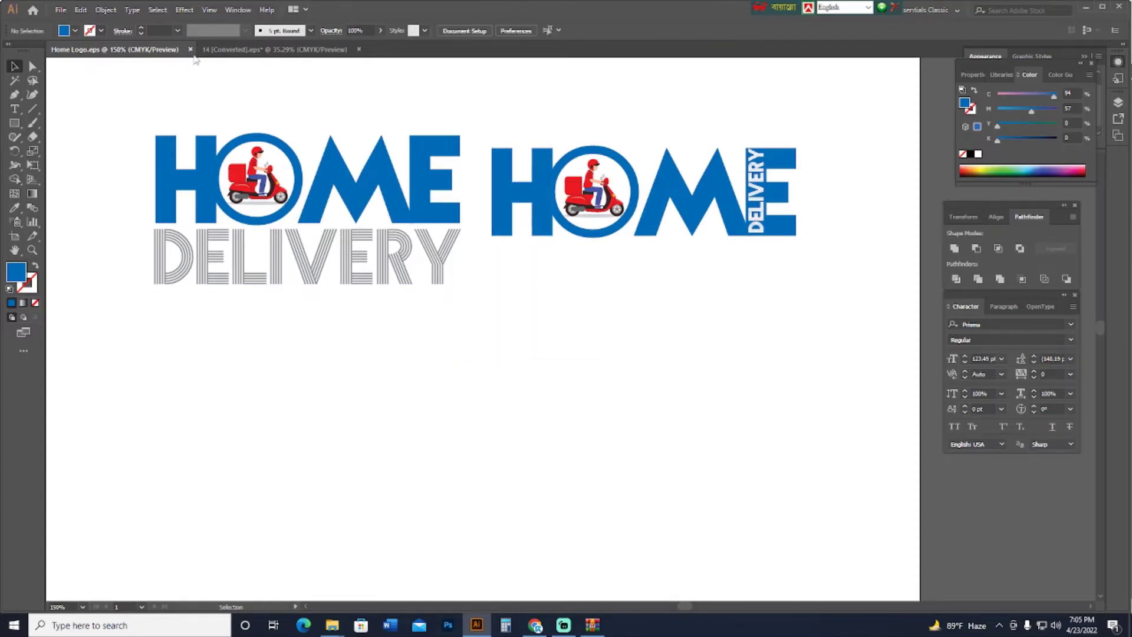